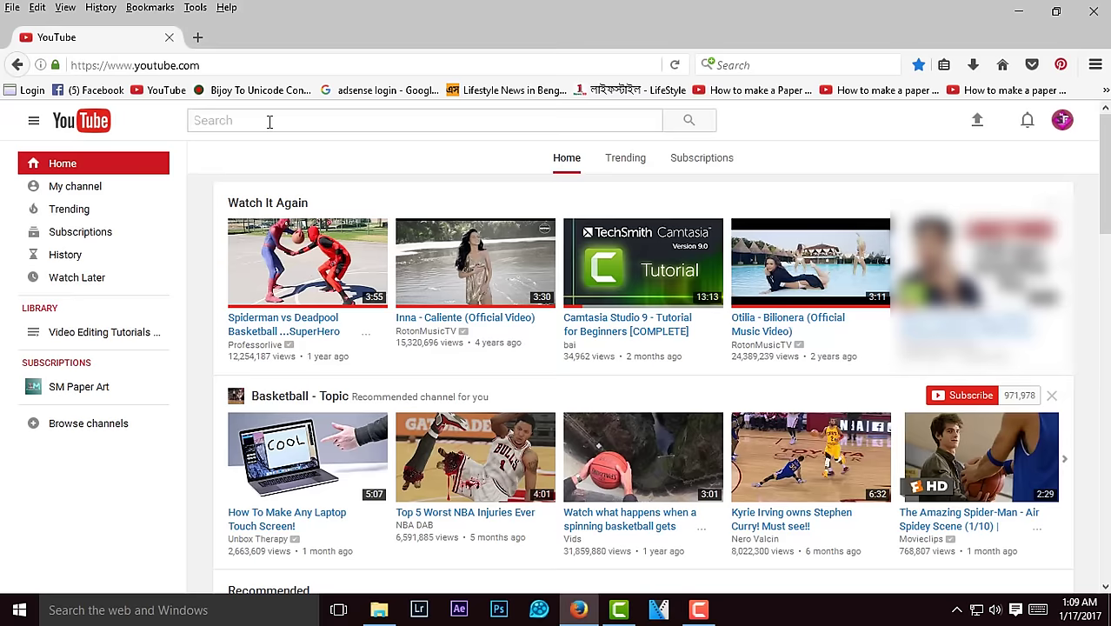
- Enter "free intro" as the beginning of a YouTube search query
click(270, 121)
text(free )
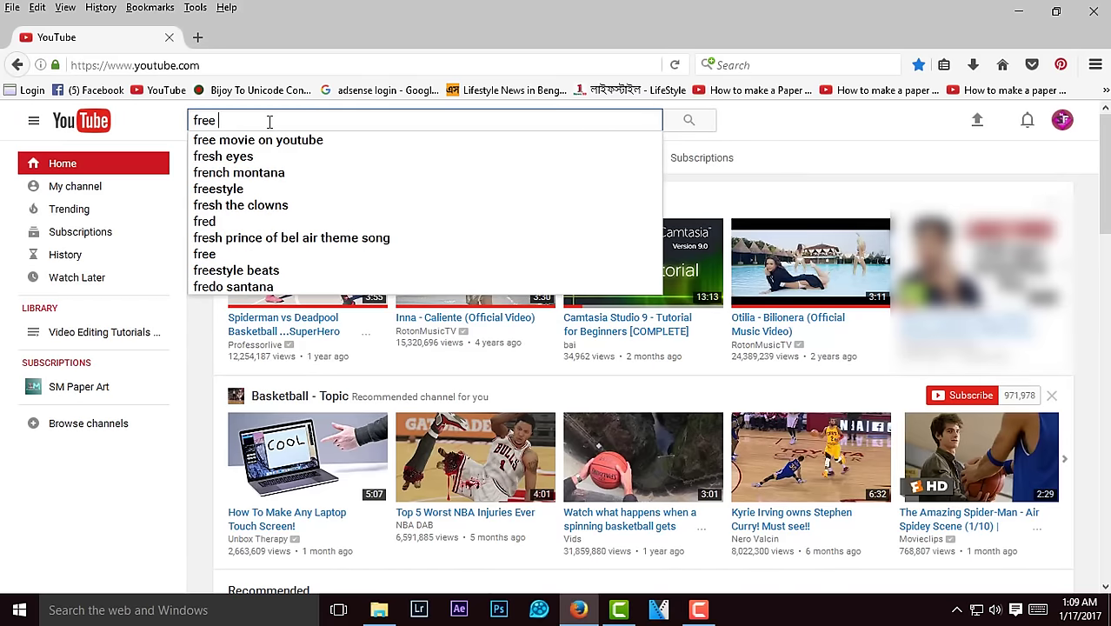
text(intro)
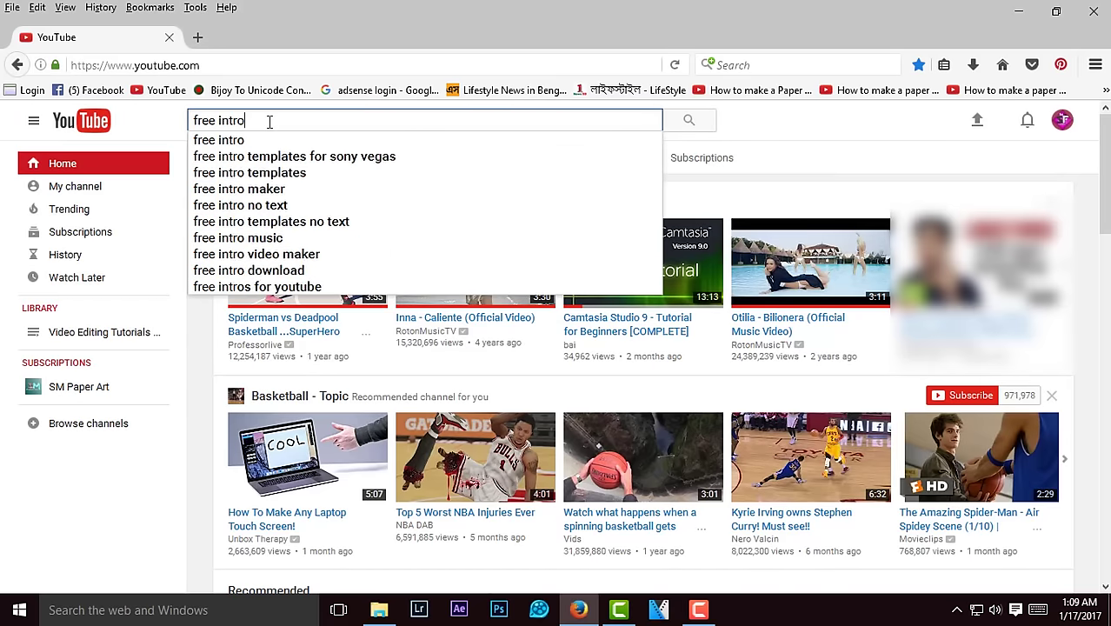
text( make)
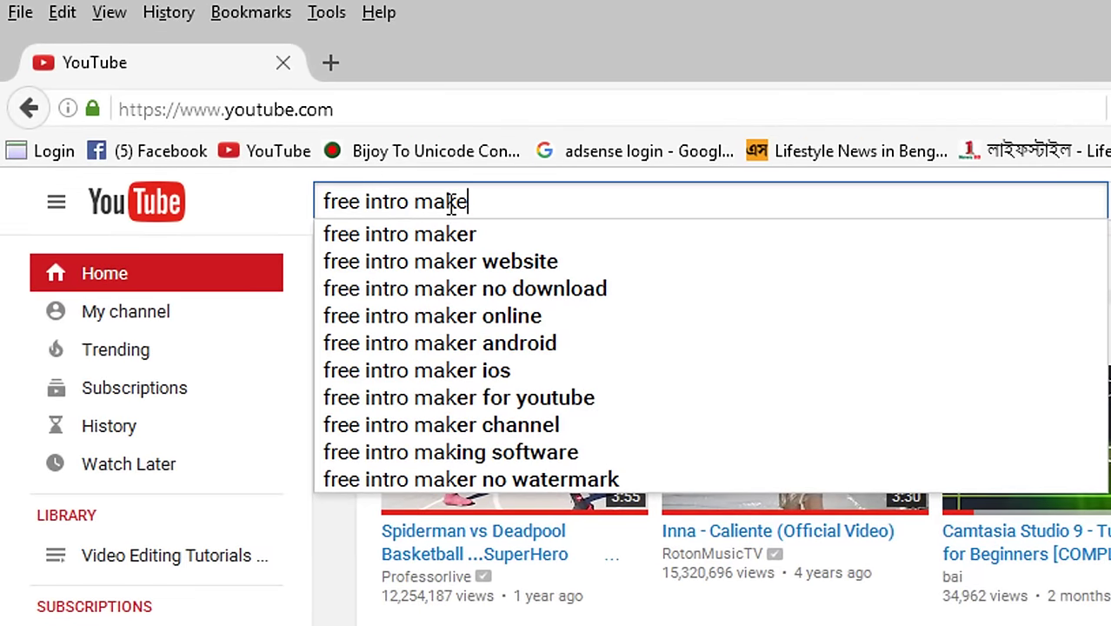
text(r)
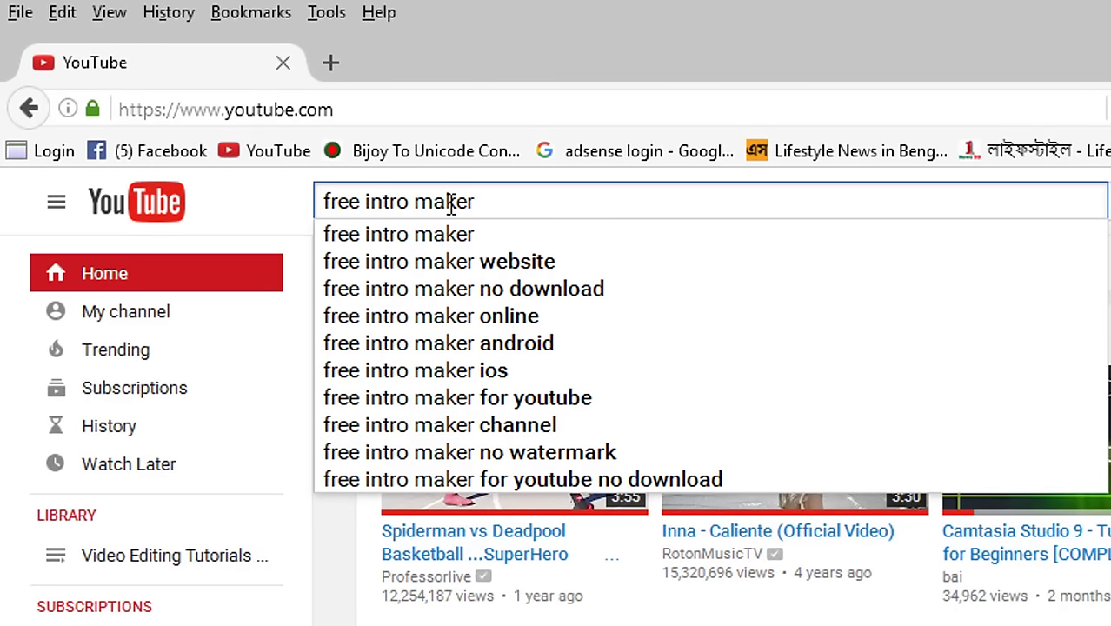
key(BackSpace)
key(BackSpace)
key(BackSpace)
key(BackSpace)
key(BackSpace)
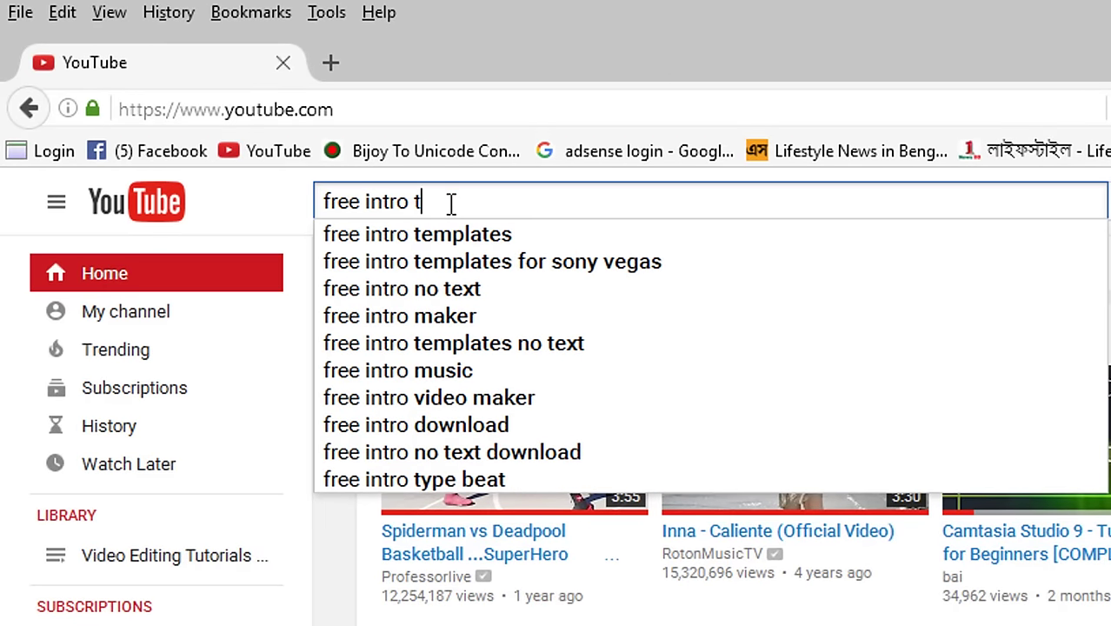
- Complete the query as "free intro templates for sony vegas" using the suggestions and run the search
text(t)
key(Down)
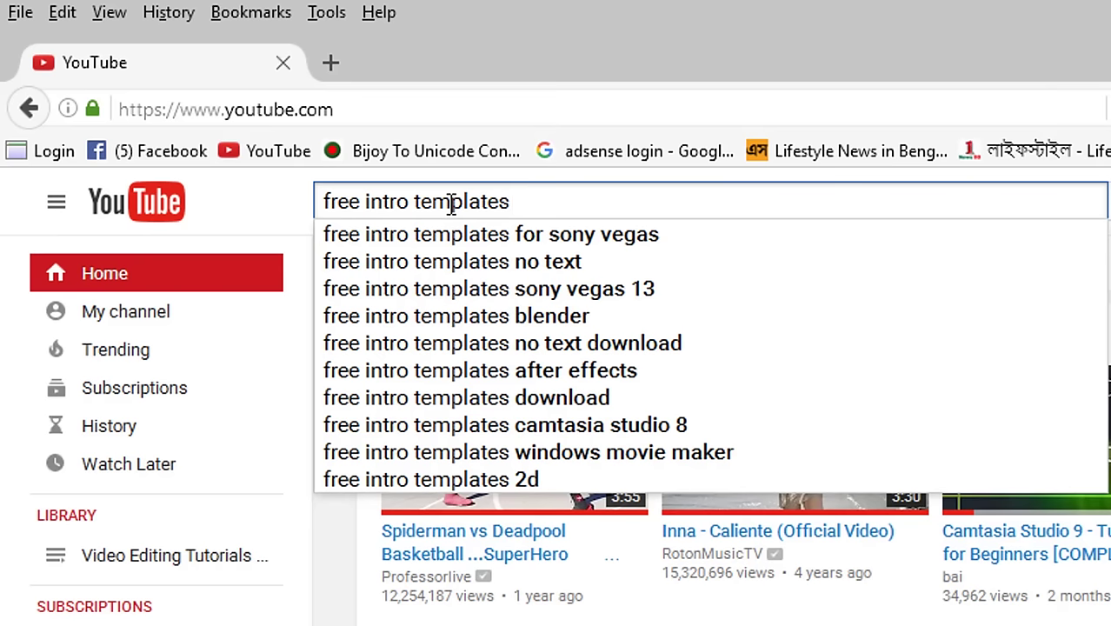
text(for)
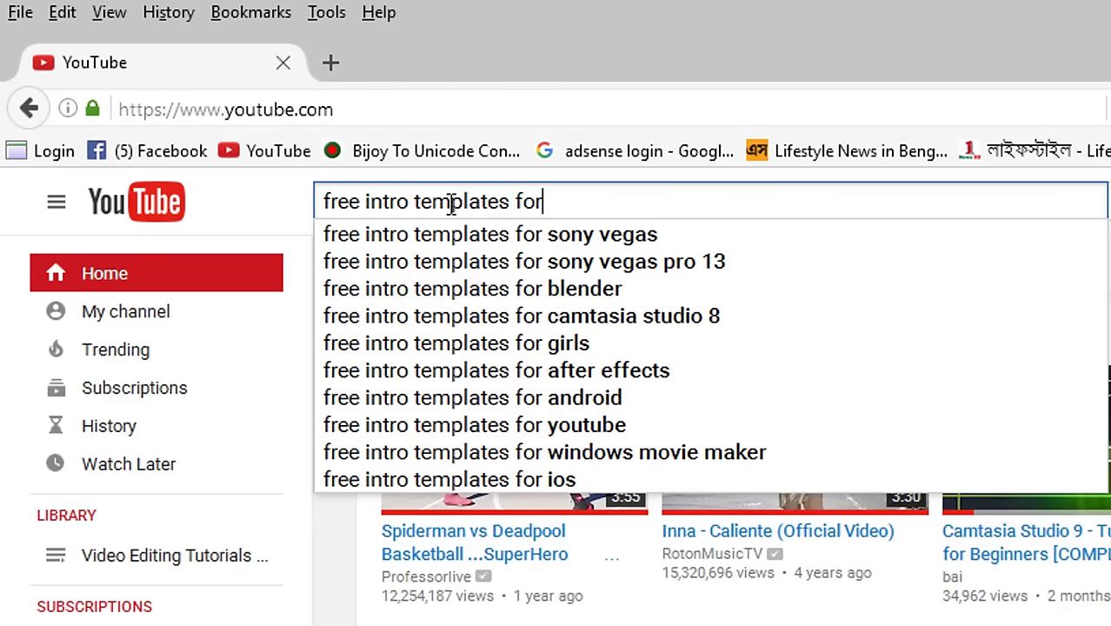
key(Down)
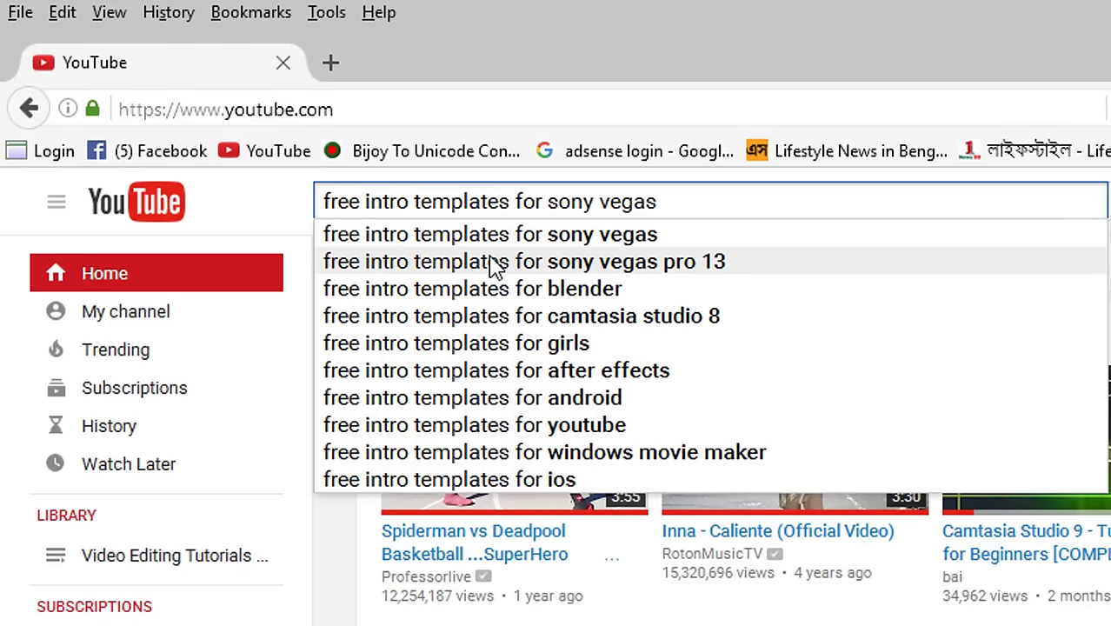
key(Return)
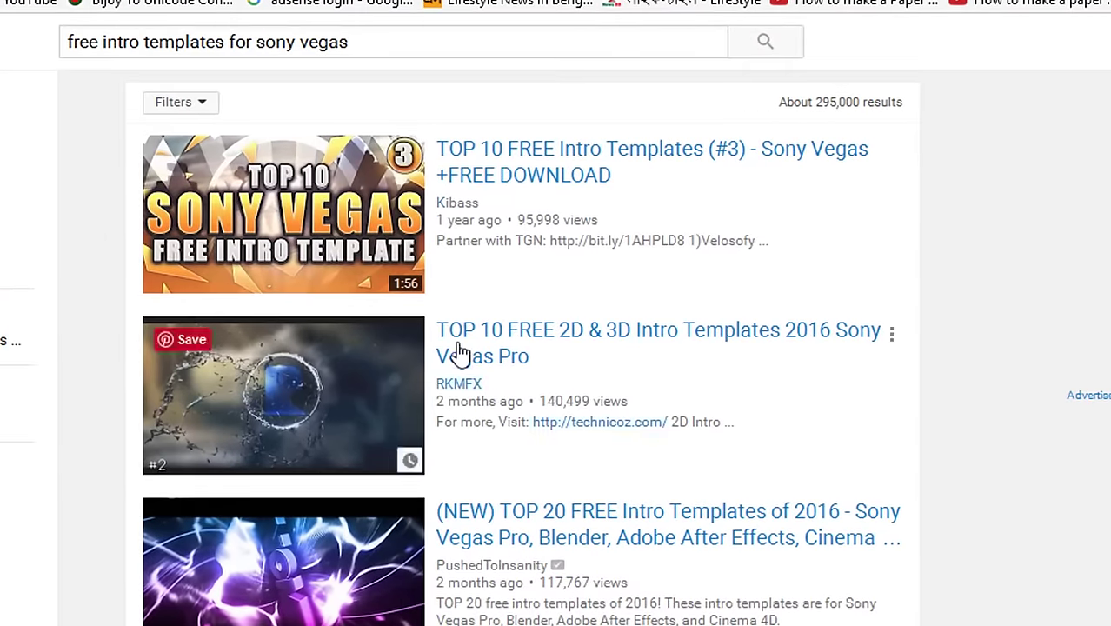
- Look through the results, open "TOP 10 FREE 2D & 3D Intro Templates 2016 Sony Vegas Pro" and pause the video
scroll(314, 320, down, 7)
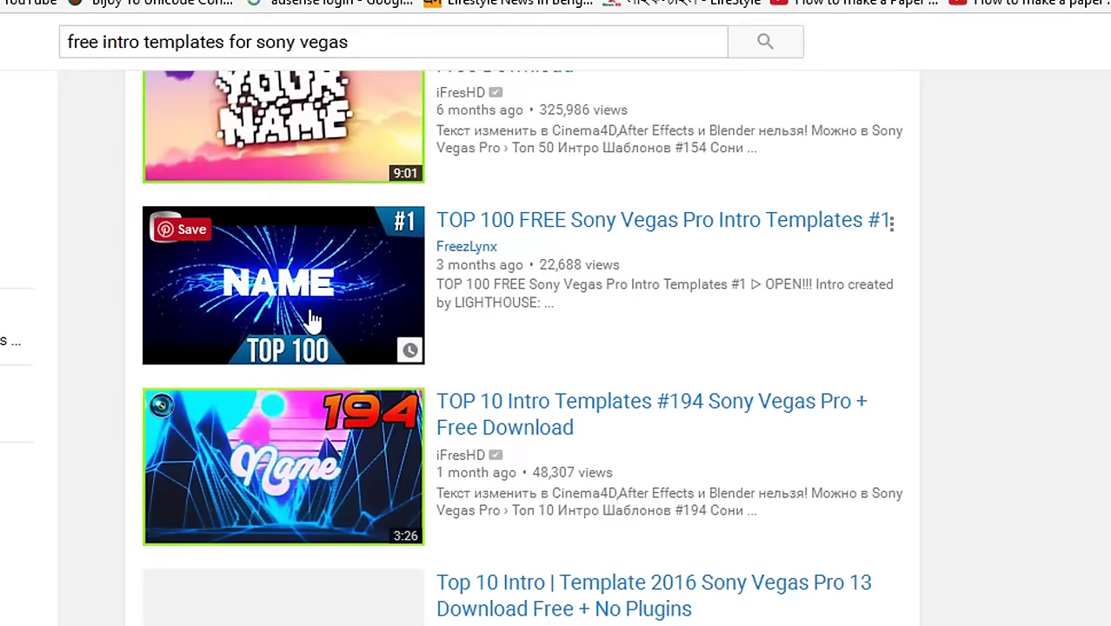
scroll(313, 319, down, 2)
scroll(308, 322, down, 5)
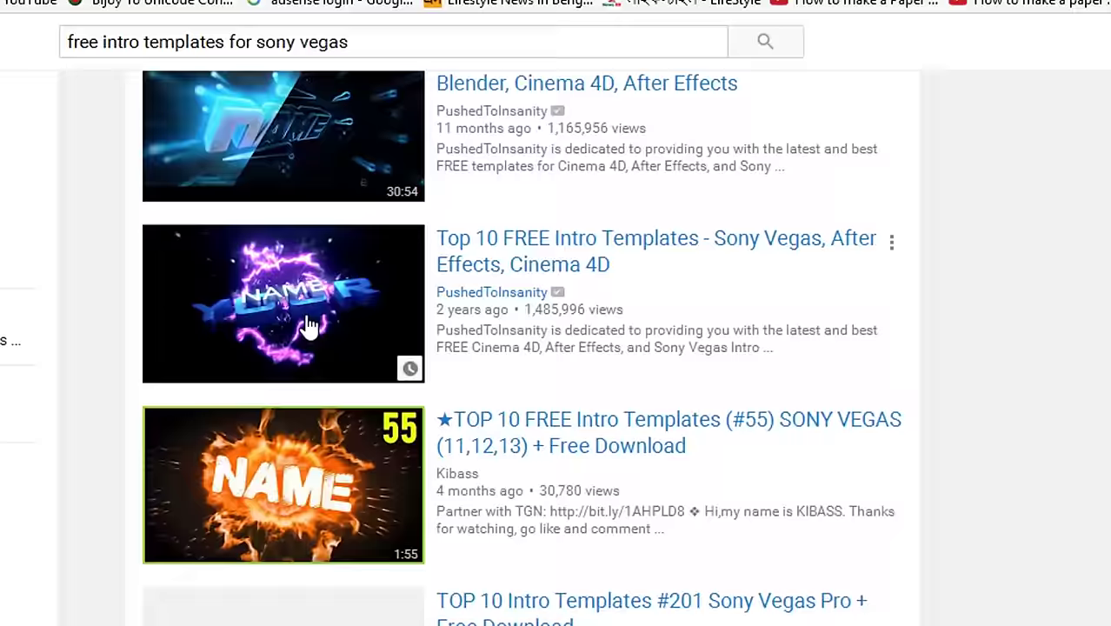
scroll(310, 326, up, 5)
scroll(310, 327, up, 10)
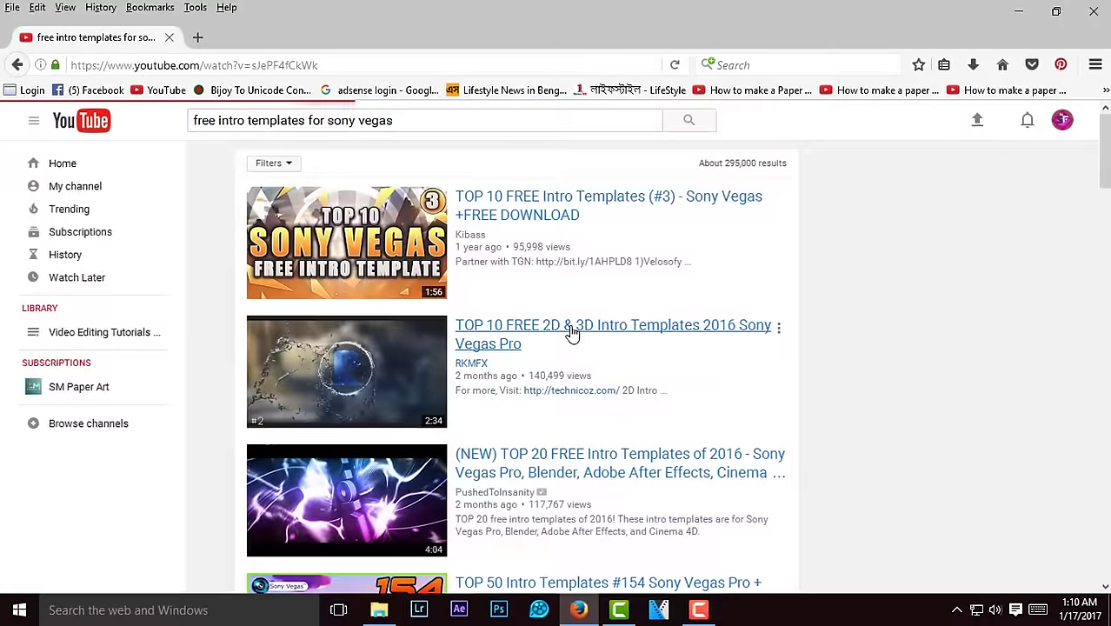
click(597, 345)
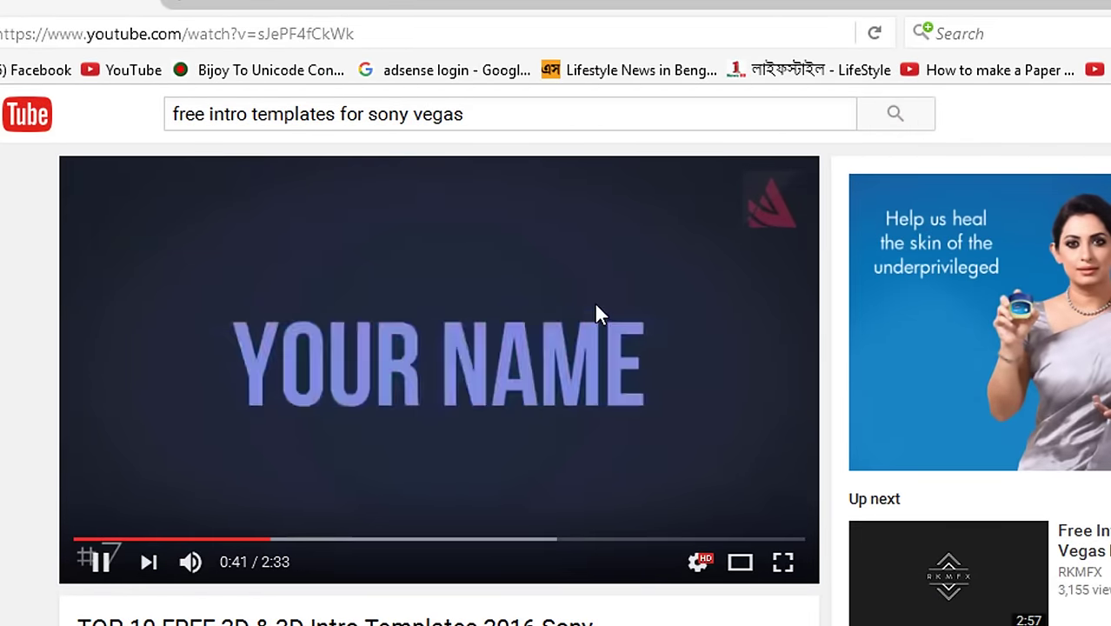
click(364, 403)
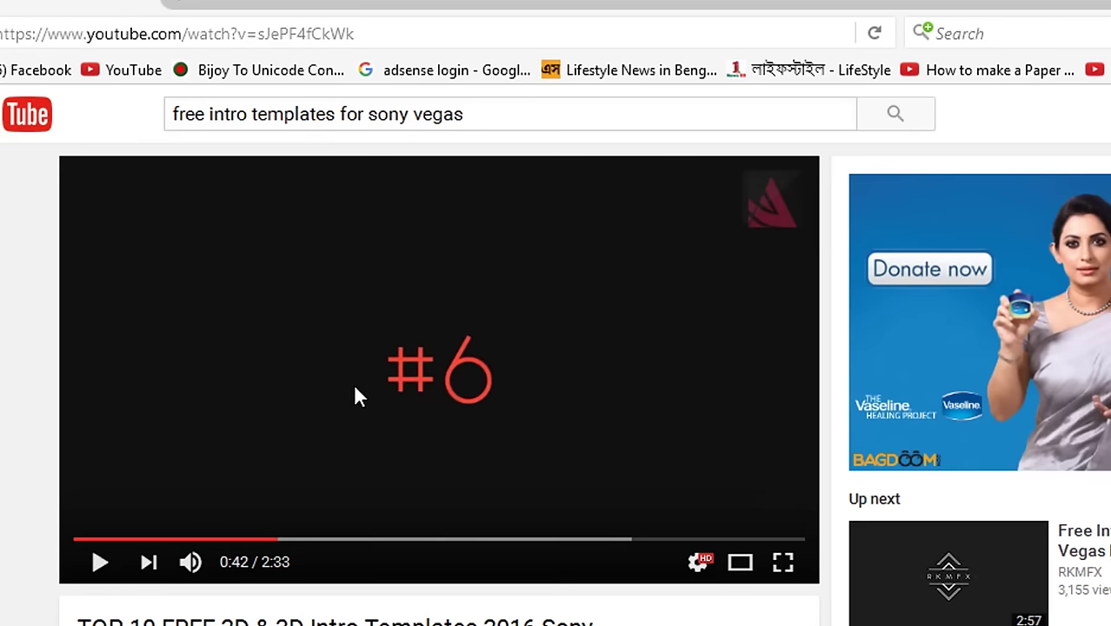
- Replace the YouTube search query with "velosofy" and run the search
click(478, 114)
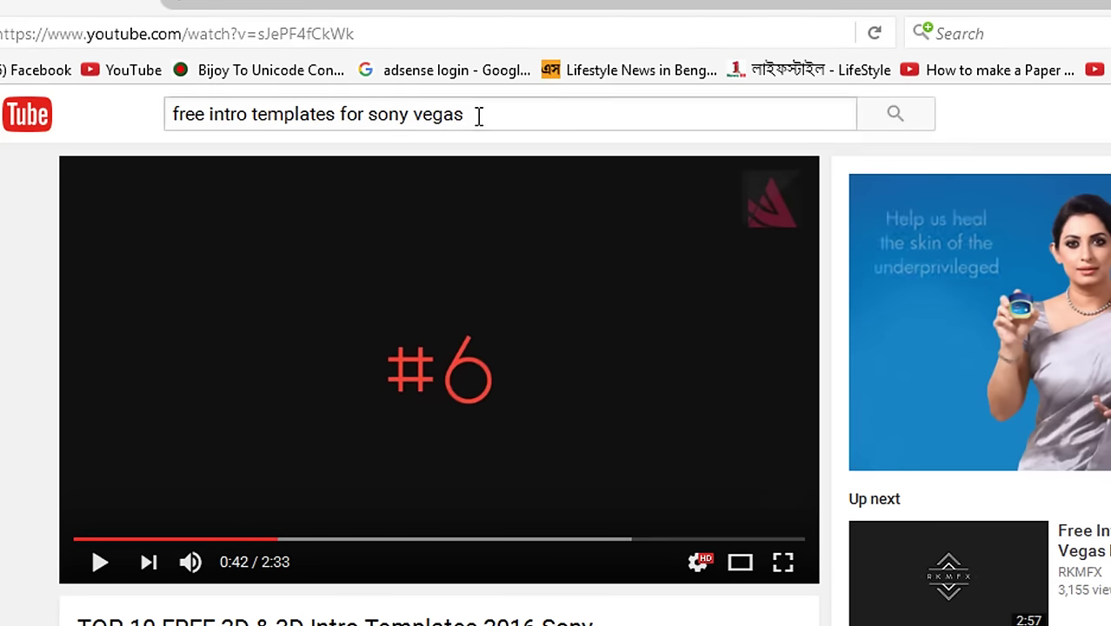
triple_click(478, 114)
key(BackSpace)
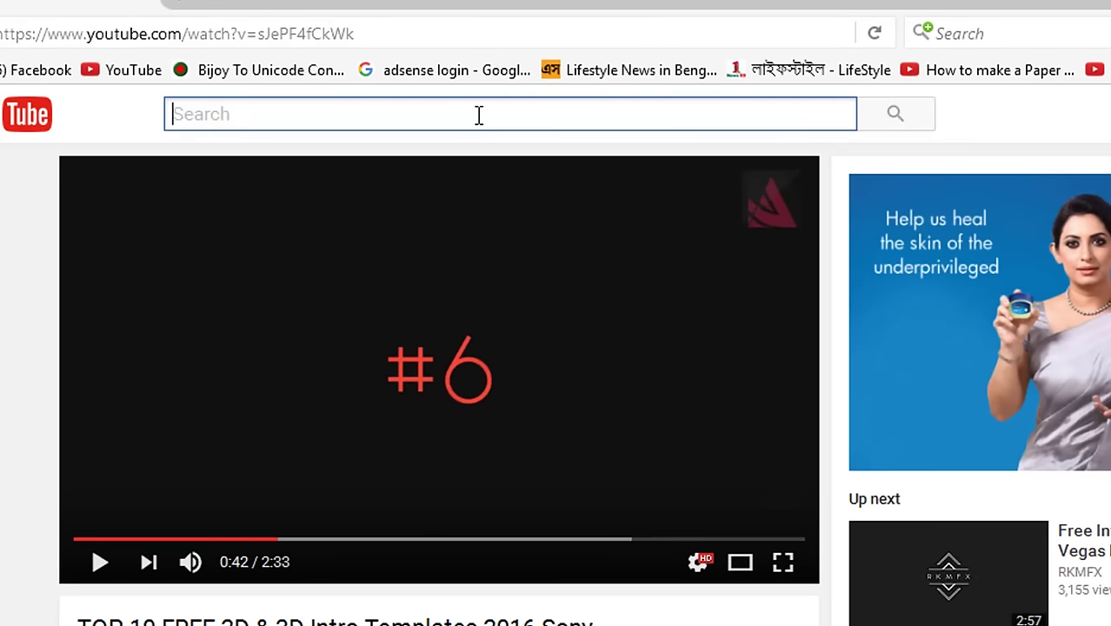
text(velosofy)
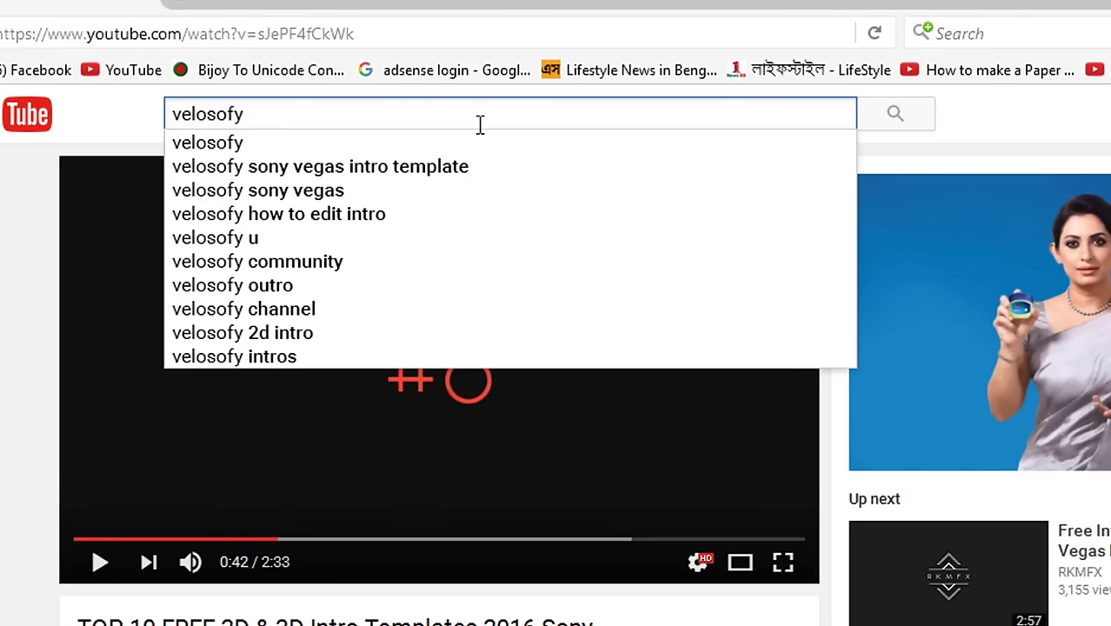
click(421, 141)
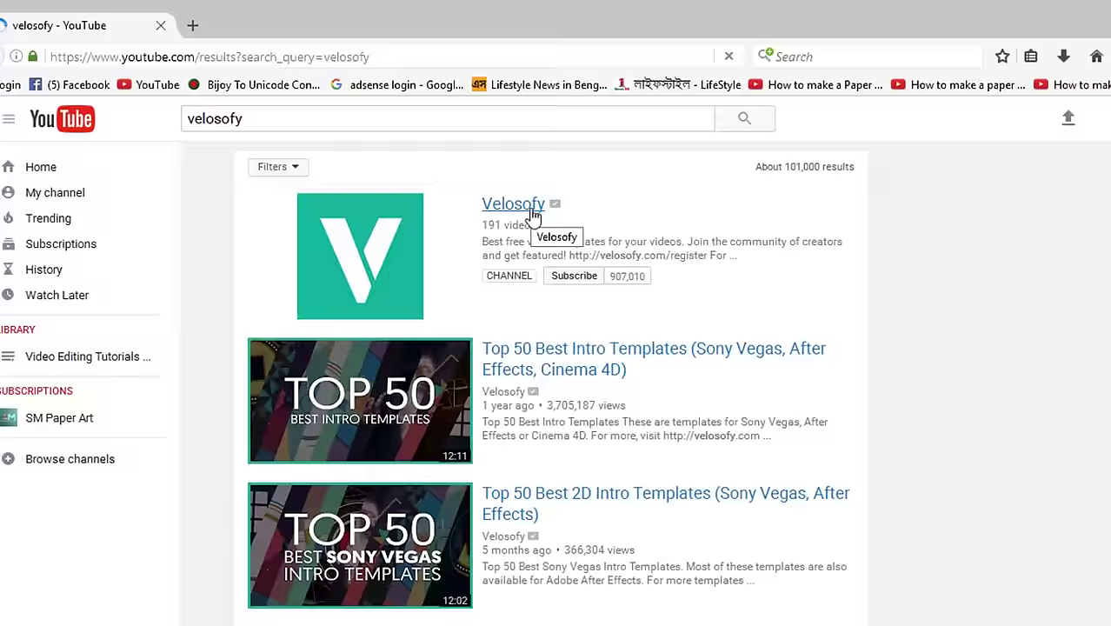
- Open the Velosofy channel and browse its uploaded videos for an intro template
mouse_move(619, 240)
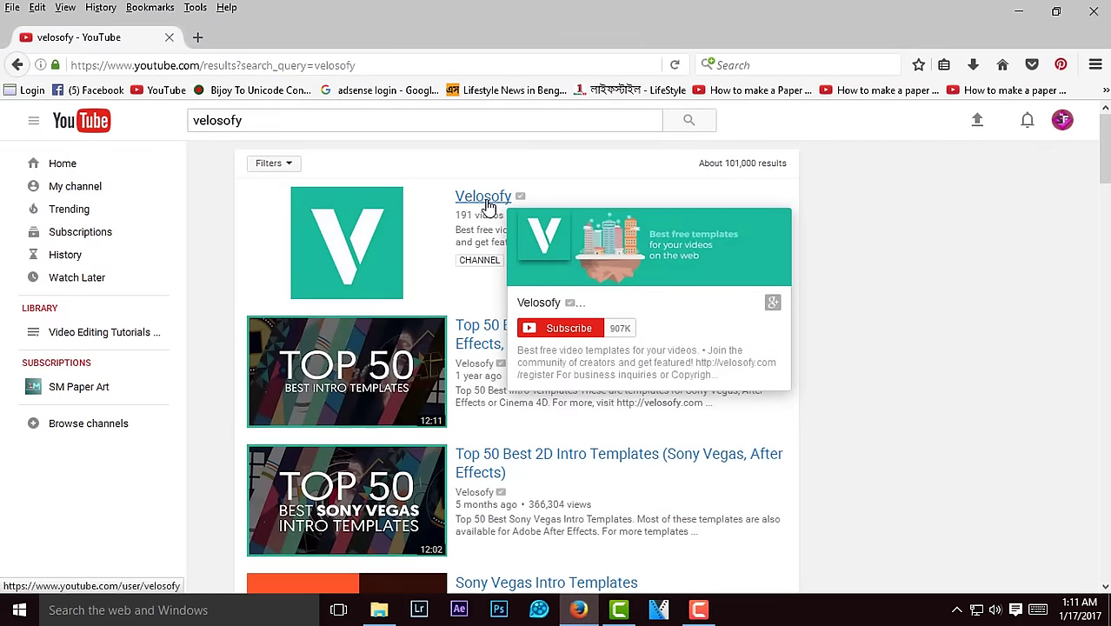
click(485, 200)
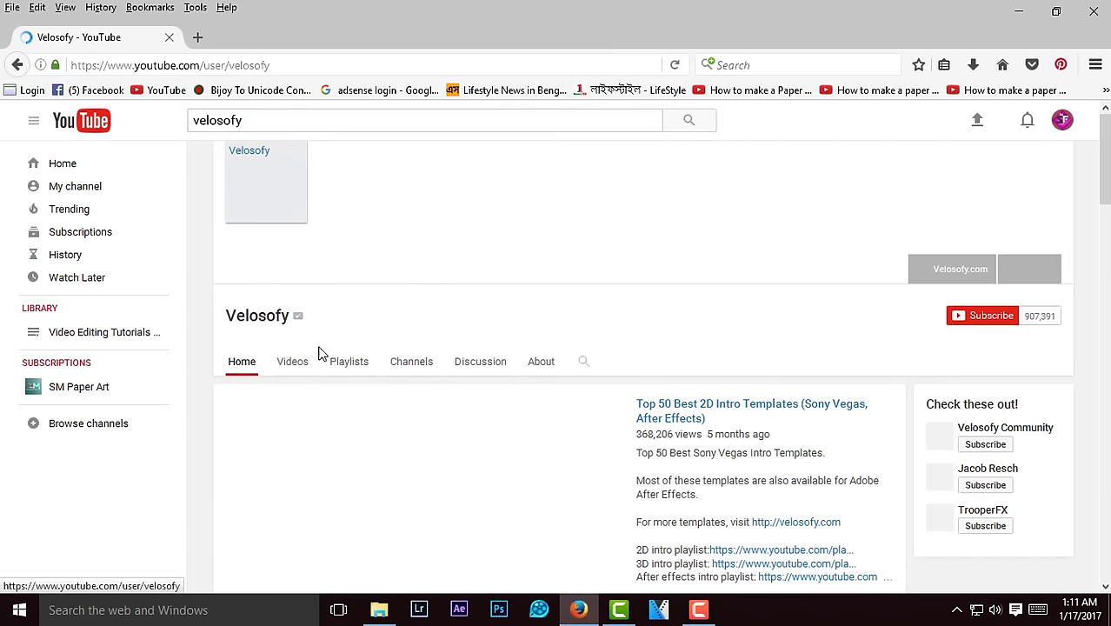
click(295, 365)
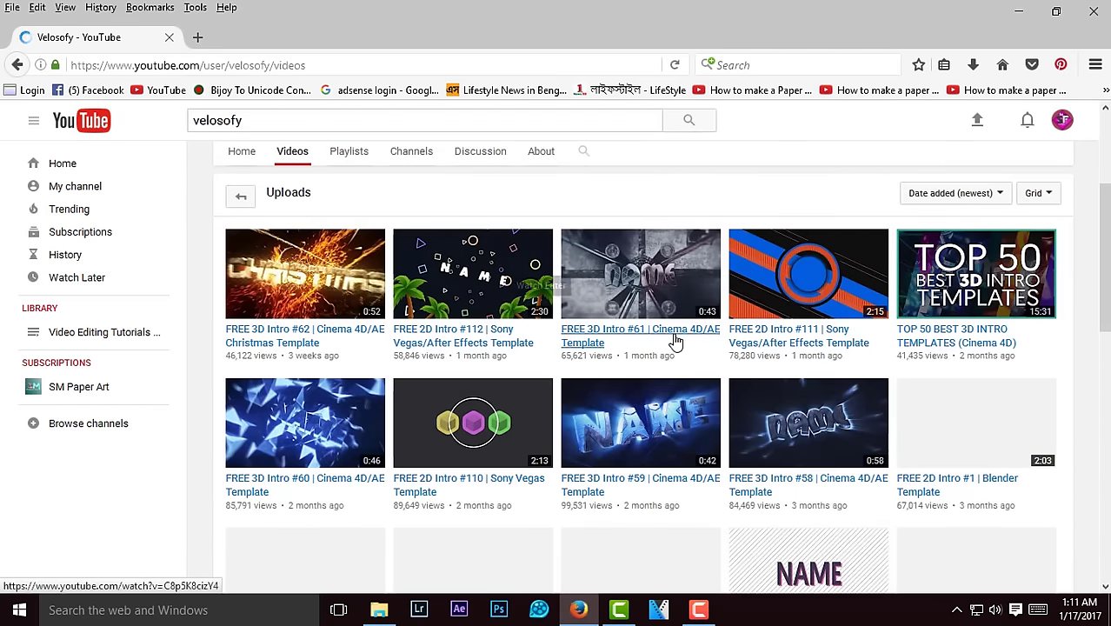
scroll(612, 350, down, 3)
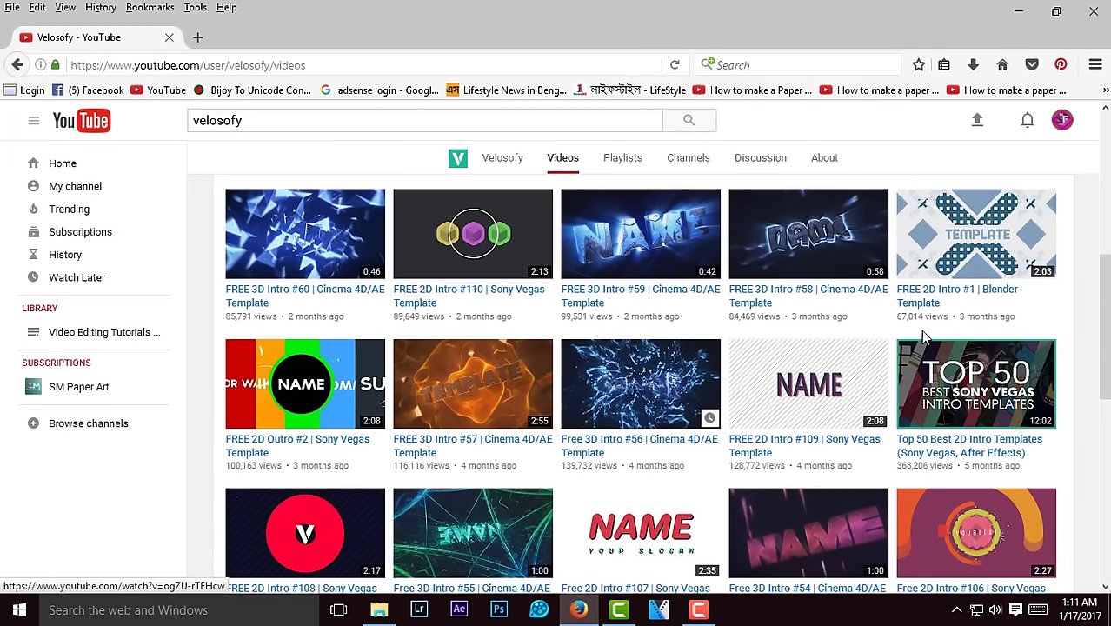
click(755, 451)
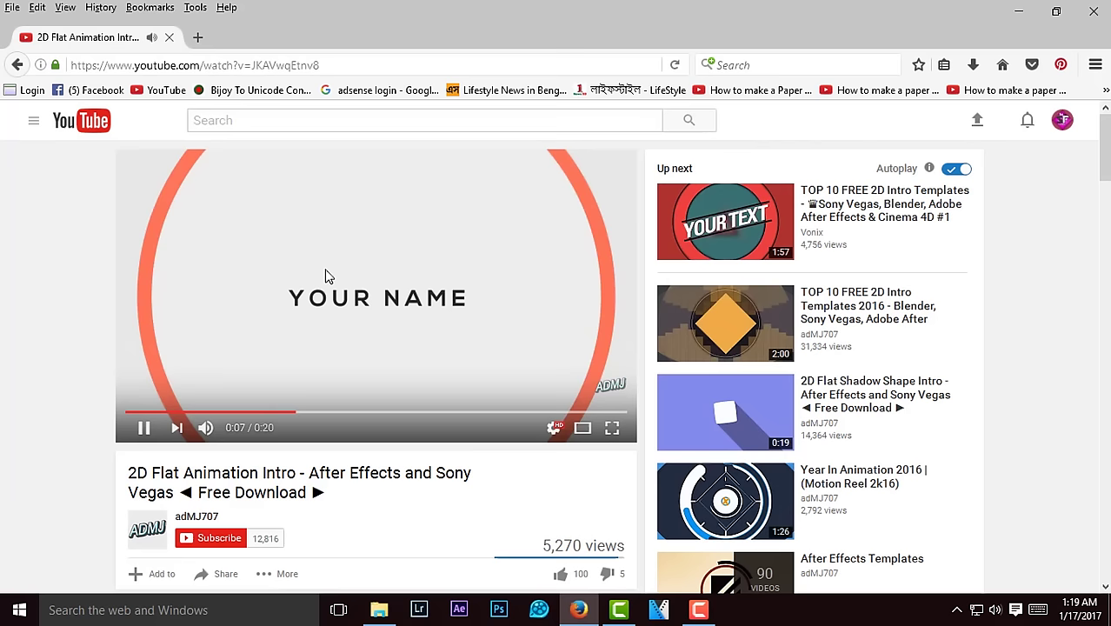
- Pause the "2D Flat Animation Intro" video and open the MediaFire download link in its description
click(387, 300)
scroll(372, 298, down, 5)
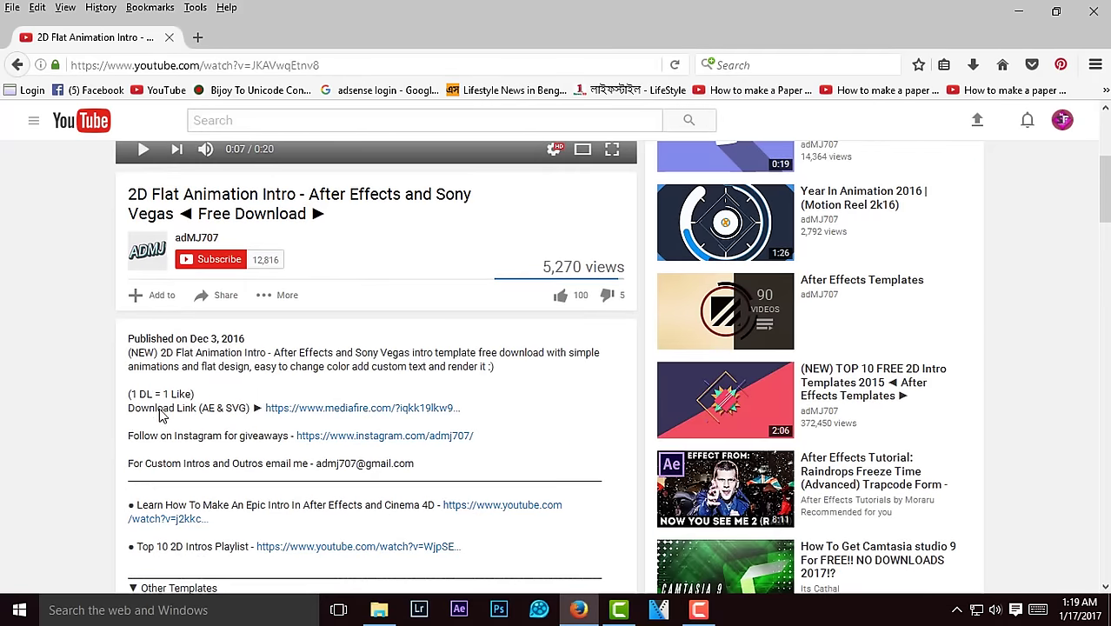
scroll(139, 398, down, 1)
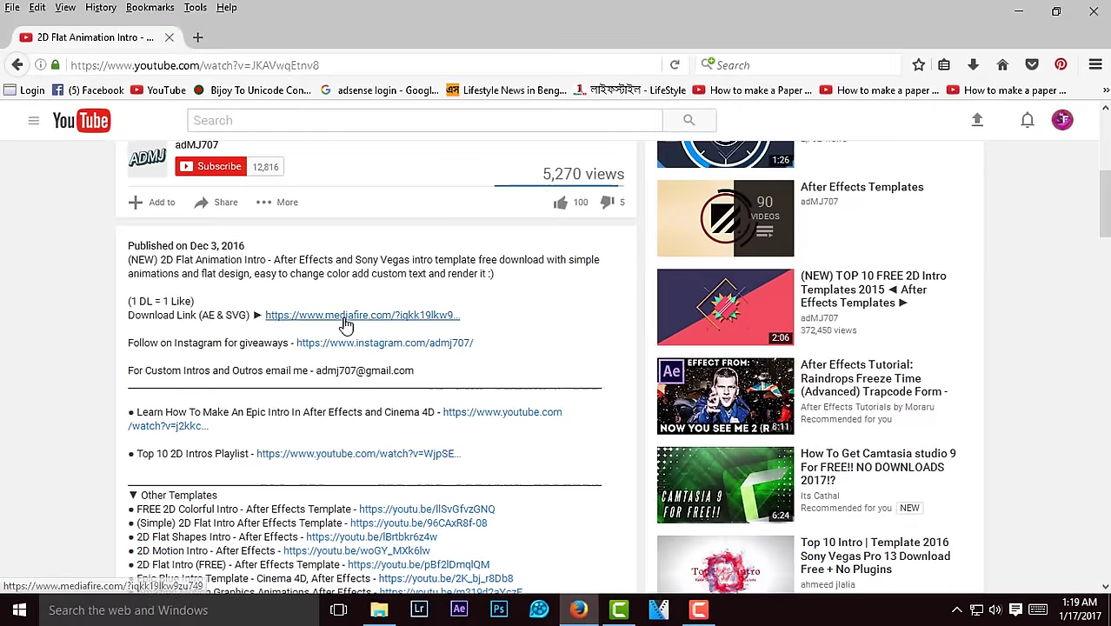
click(465, 176)
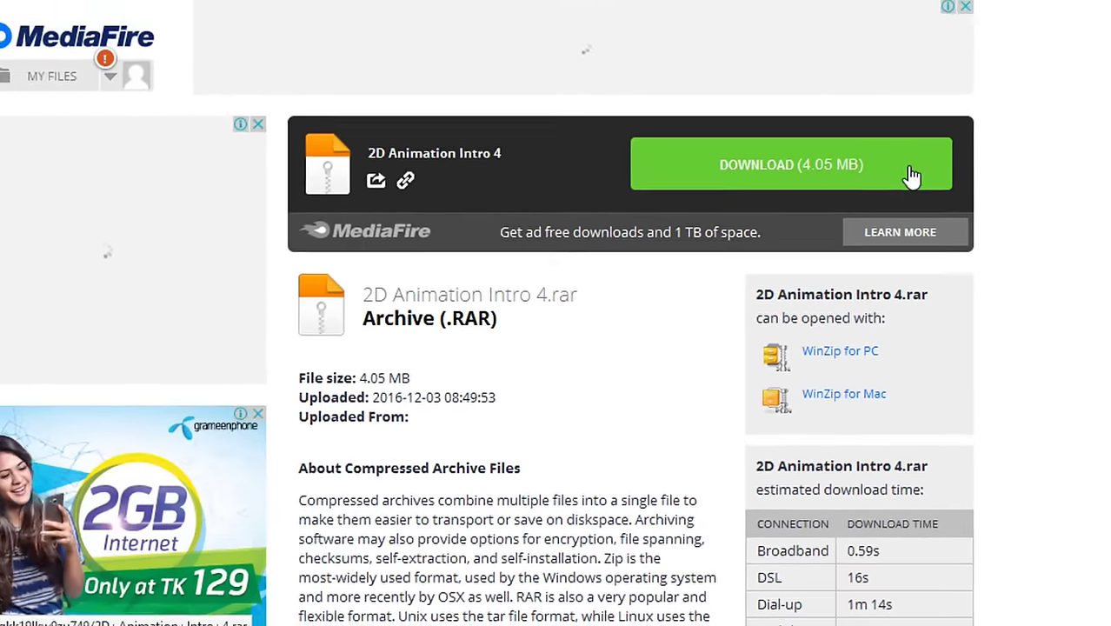
- Download "2D Animation Intro 4.rar" from MediaFire with the Save File option and check the download's progress
click(904, 149)
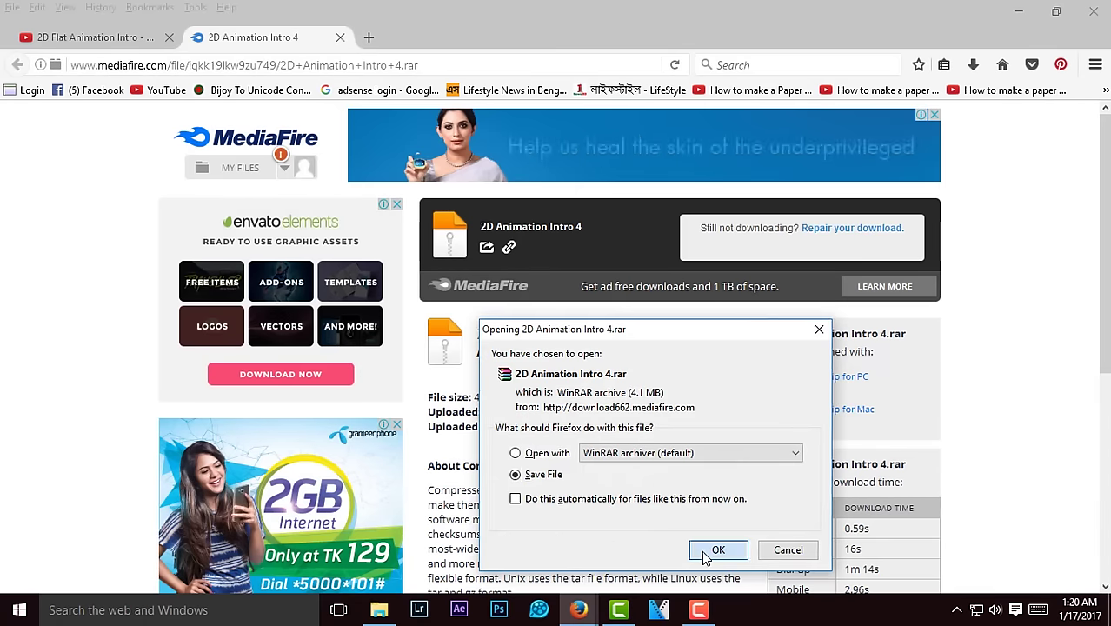
click(717, 548)
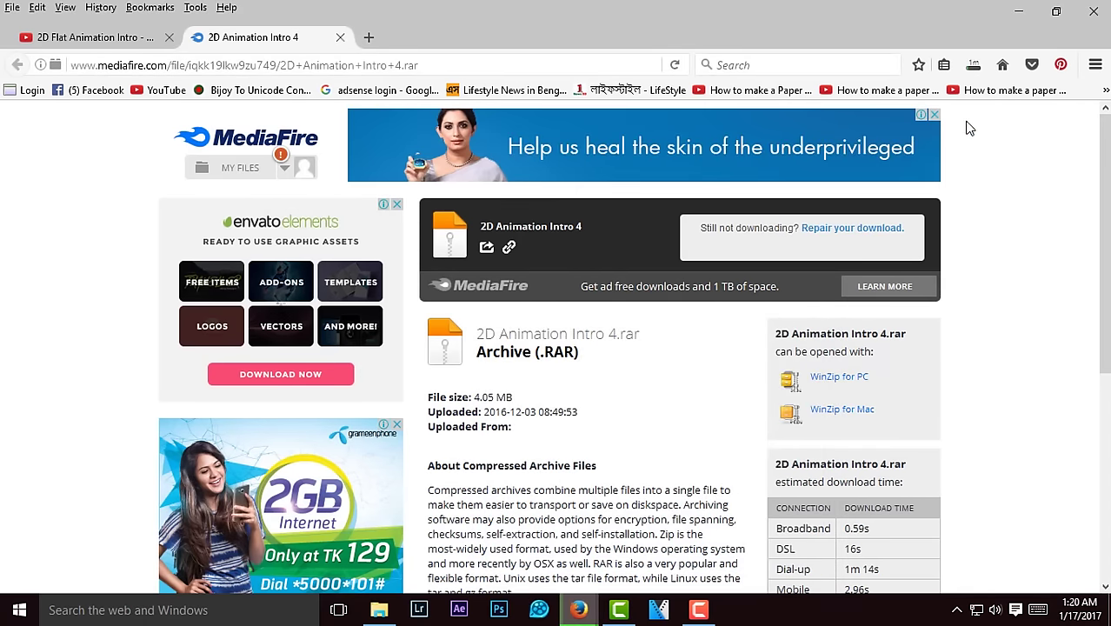
click(973, 65)
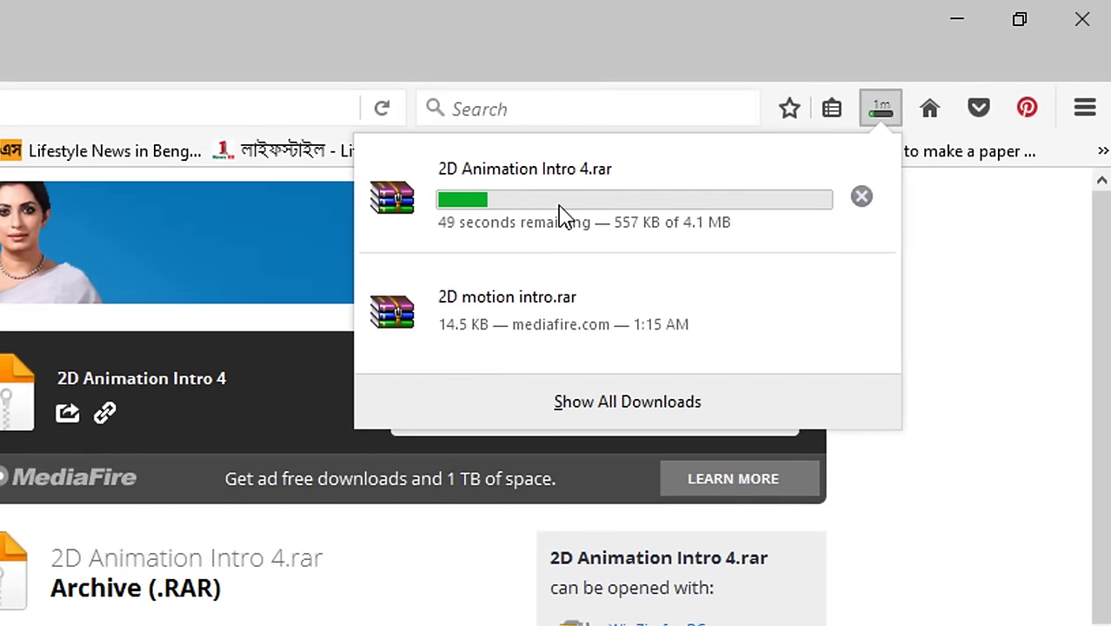
key(Escape)
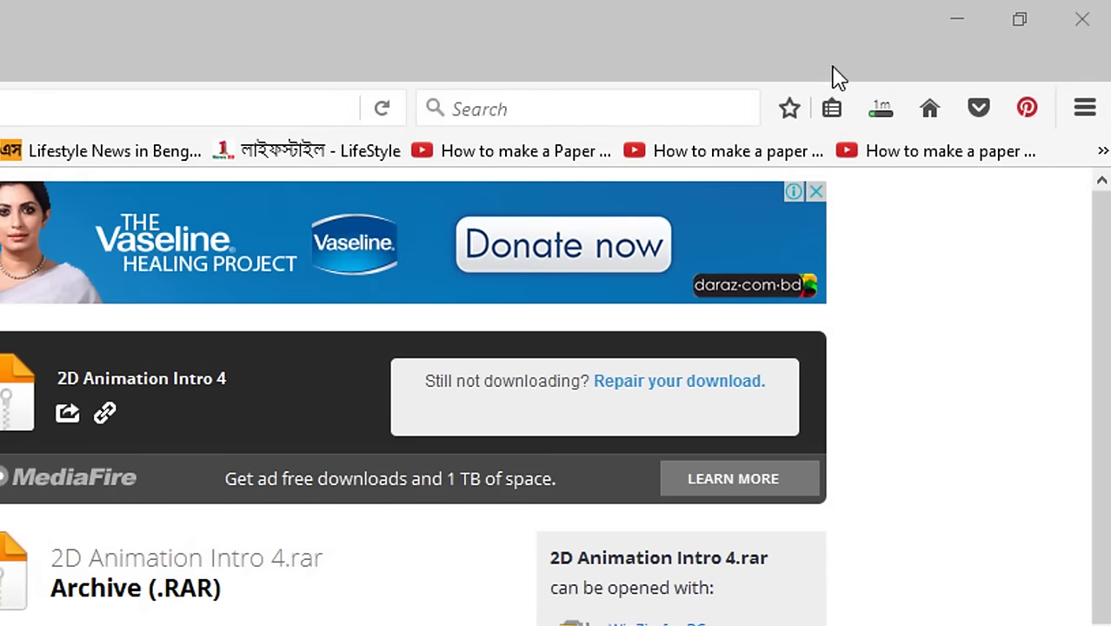
- Open the folder containing the downloaded "2D Animation Intro 4.rar" from the browser's download list
click(883, 113)
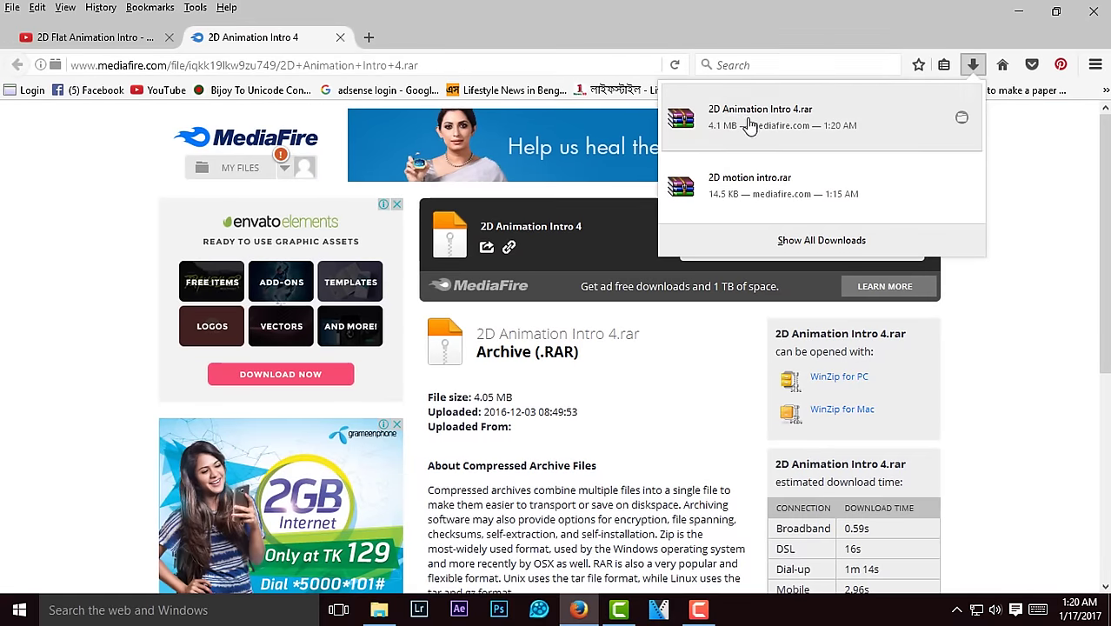
right_click(760, 125)
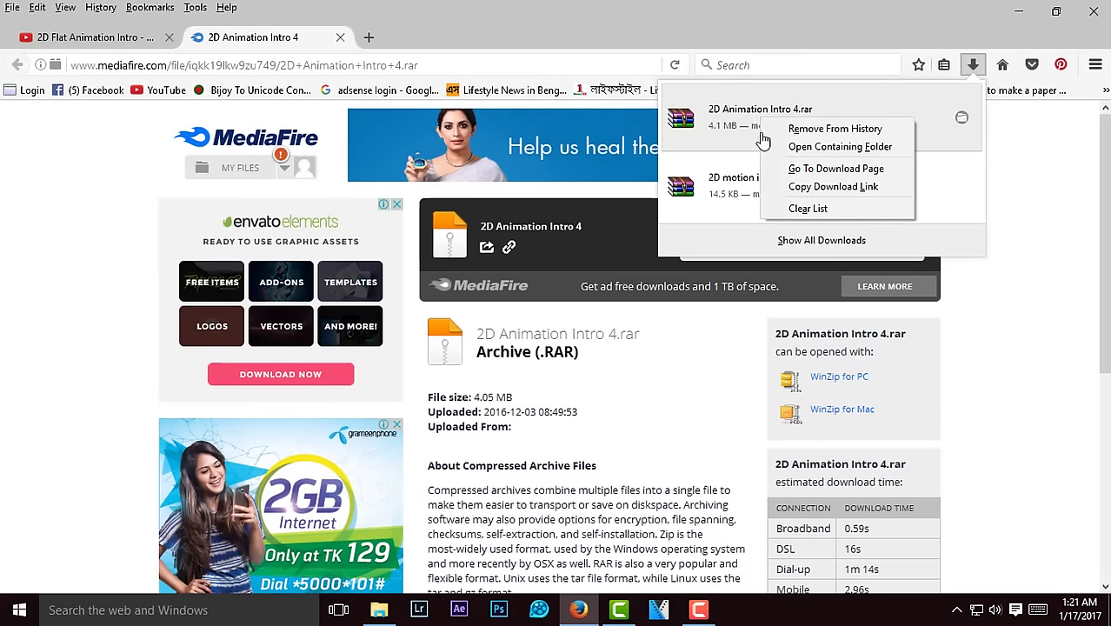
click(840, 146)
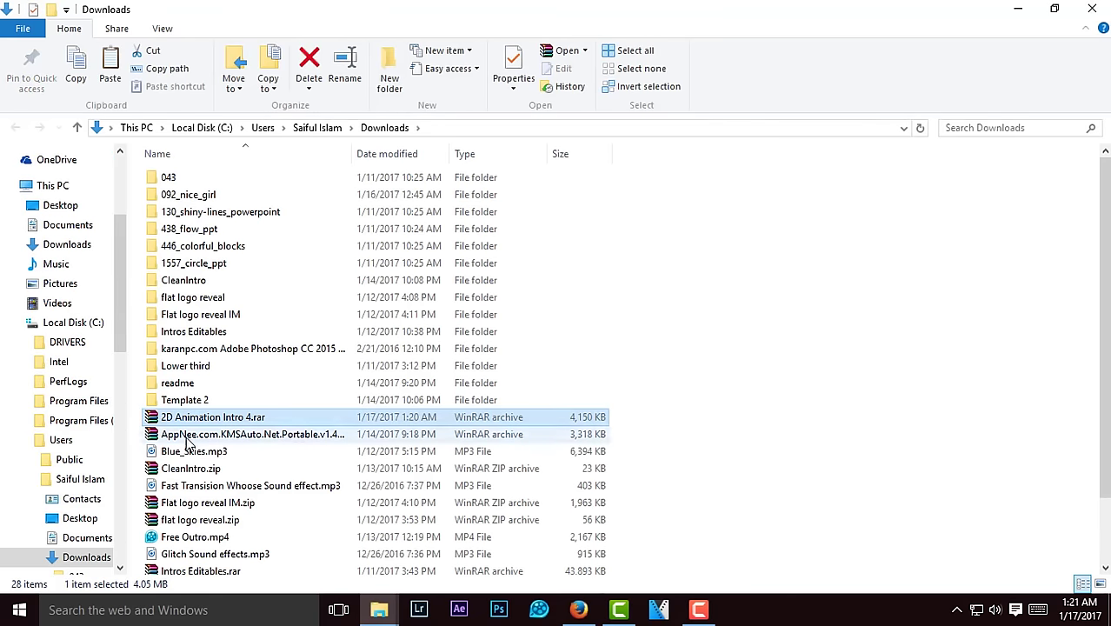
- Cut "2D Animation Intro 4.rar" from the Downloads folder and return to the desktop, closing the folder window and minimizing the browser
right_click(213, 419)
click(254, 306)
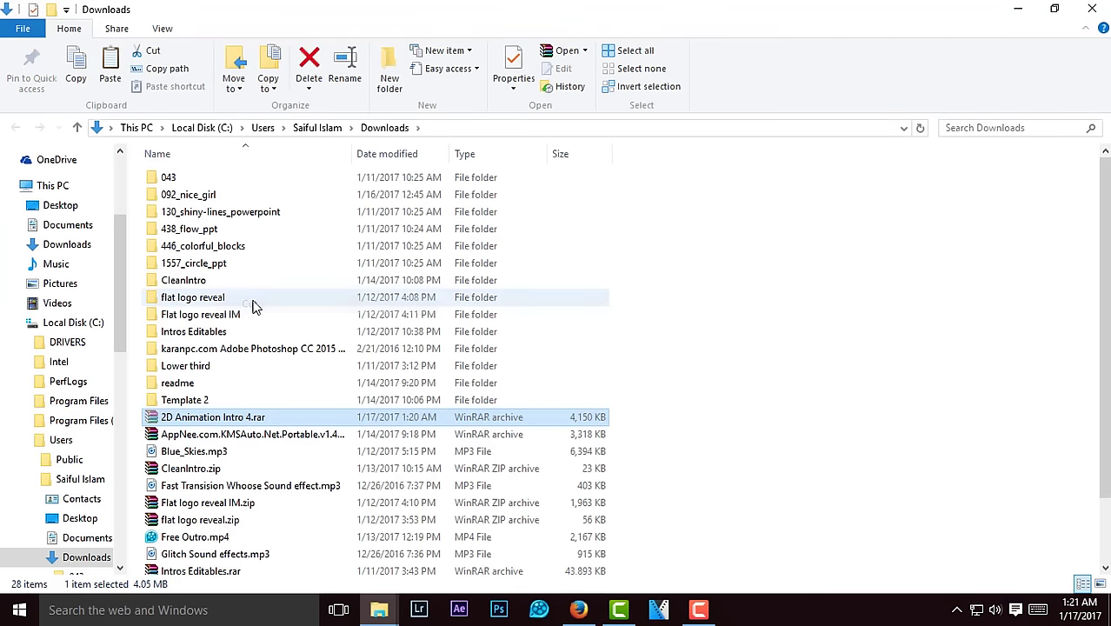
click(1090, 8)
click(1020, 8)
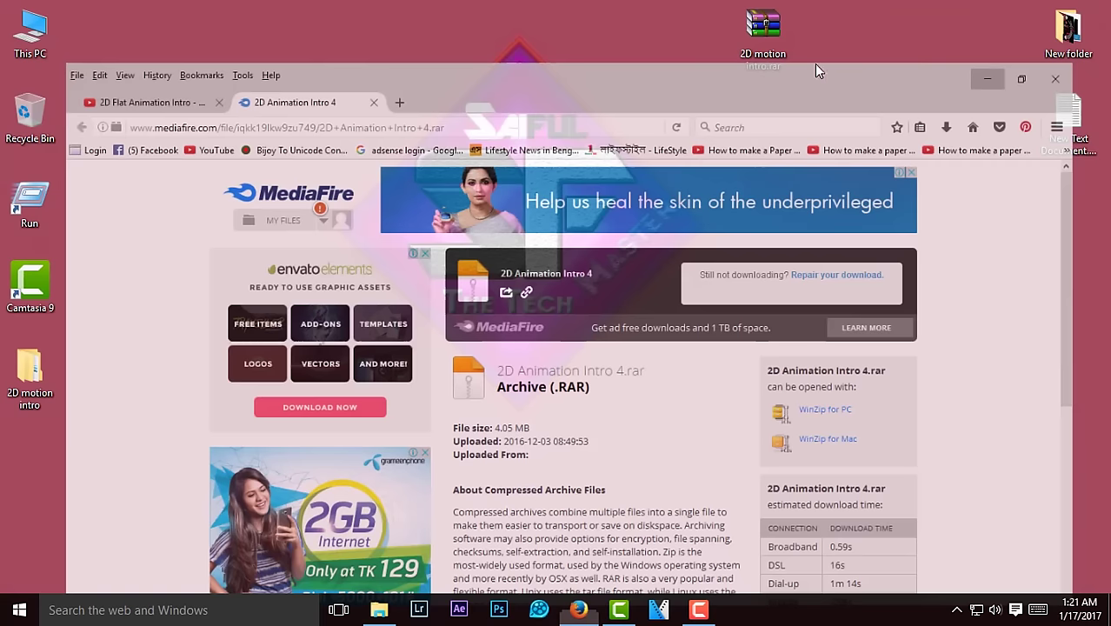
- Paste "2D Animation Intro 4.rar" onto the desktop and extract it there with the default extraction options
right_click(213, 201)
click(264, 272)
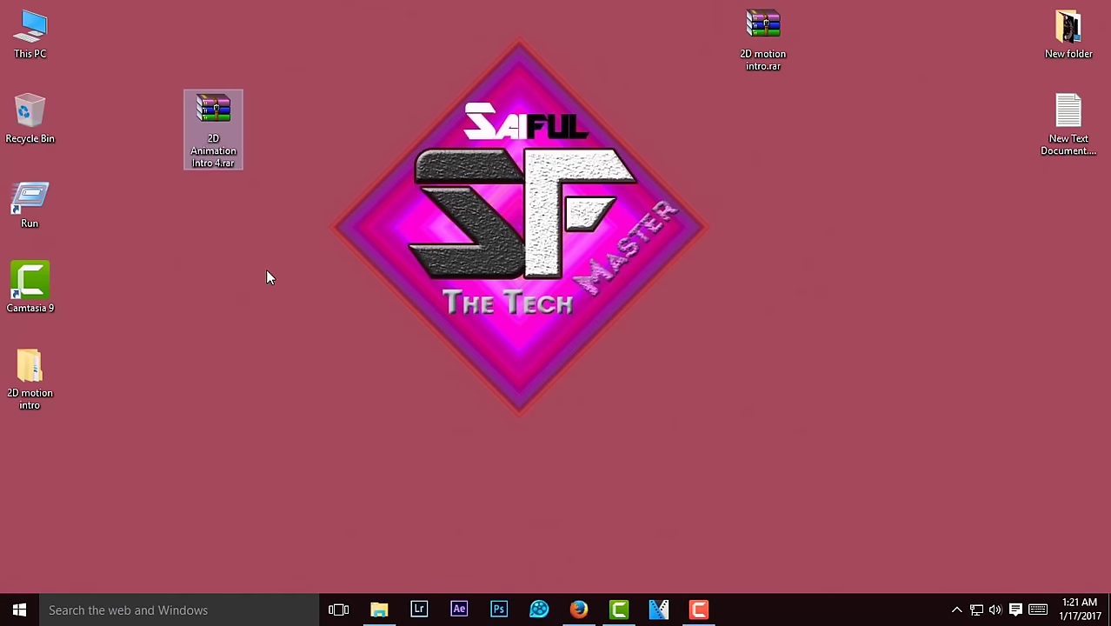
right_click(213, 130)
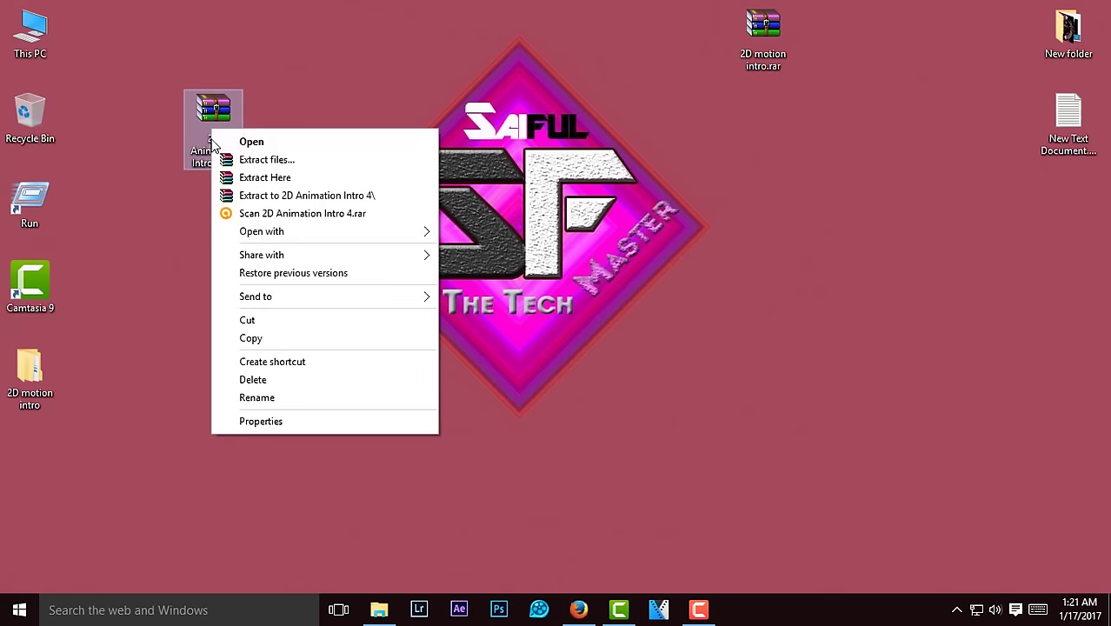
click(263, 161)
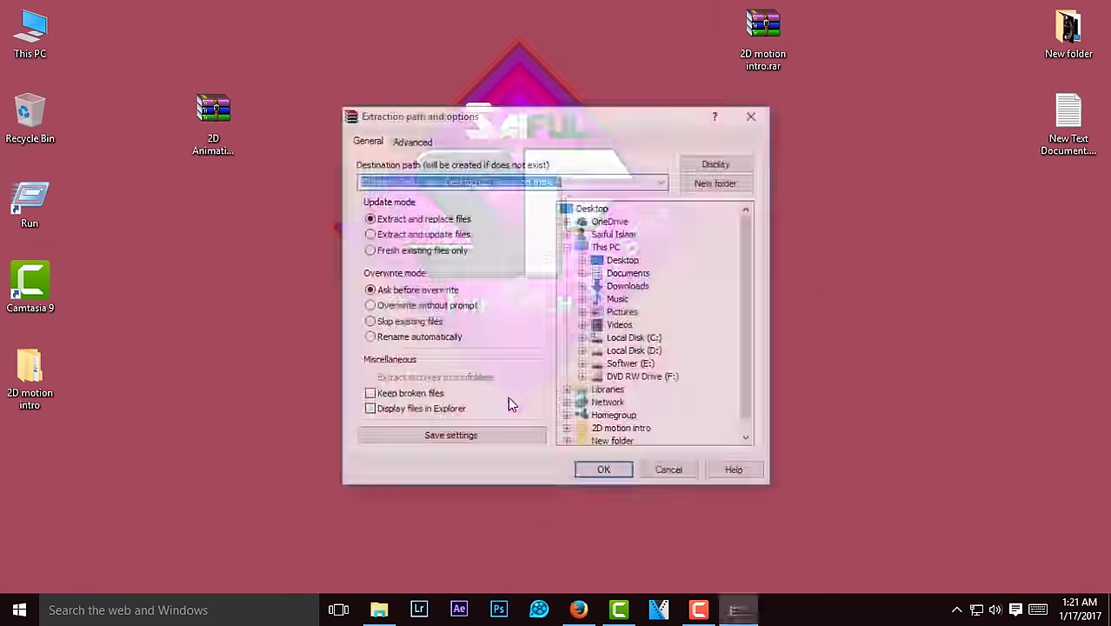
click(605, 474)
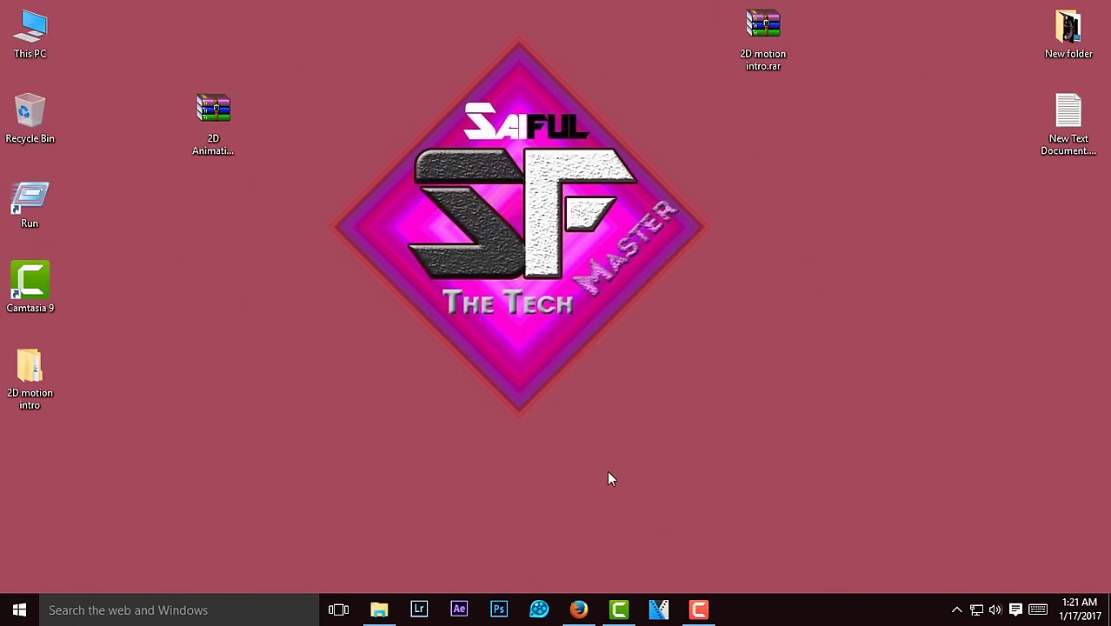
- Open "2D Animation Intro.vf" in VEGAS Pro from the Sony Vegas subfolder of the extracted "2D Animation Intro 4" folder
double_click(29, 459)
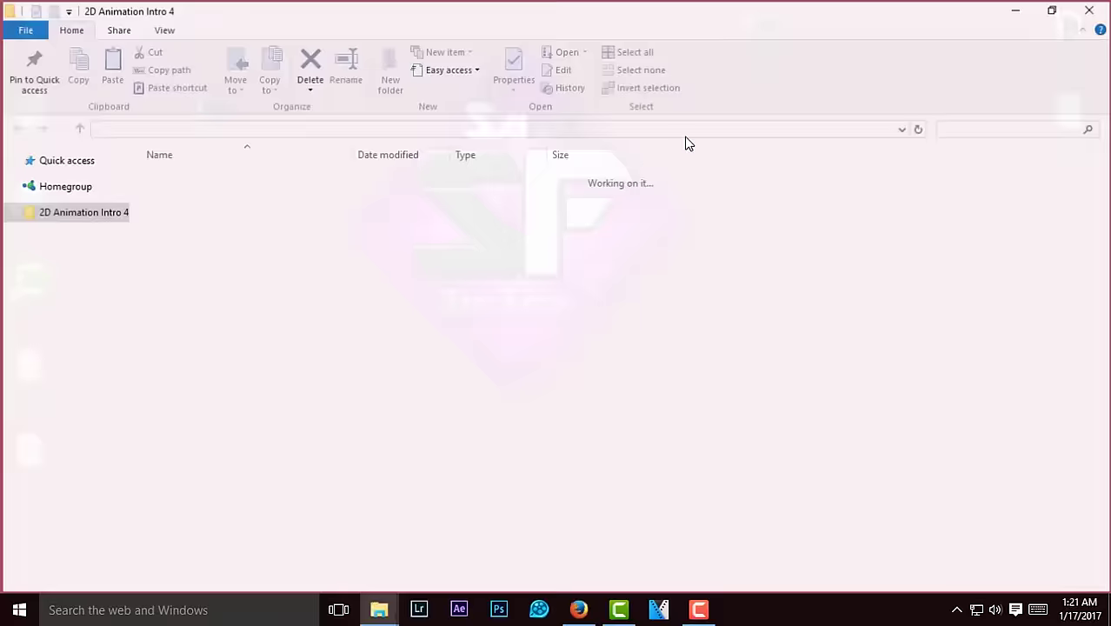
double_click(231, 182)
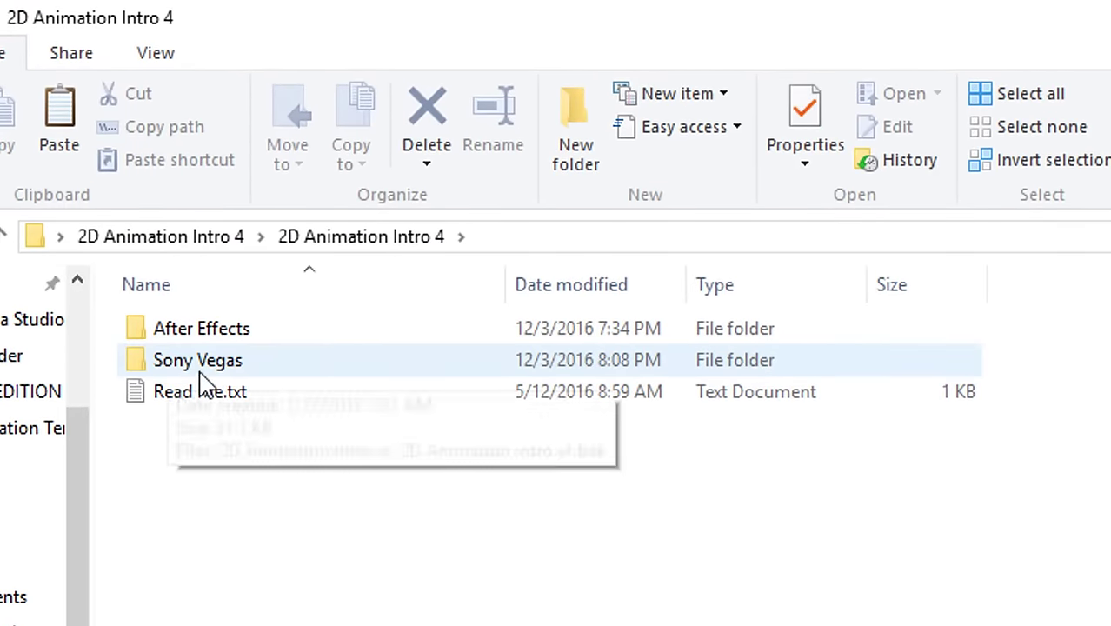
click(749, 360)
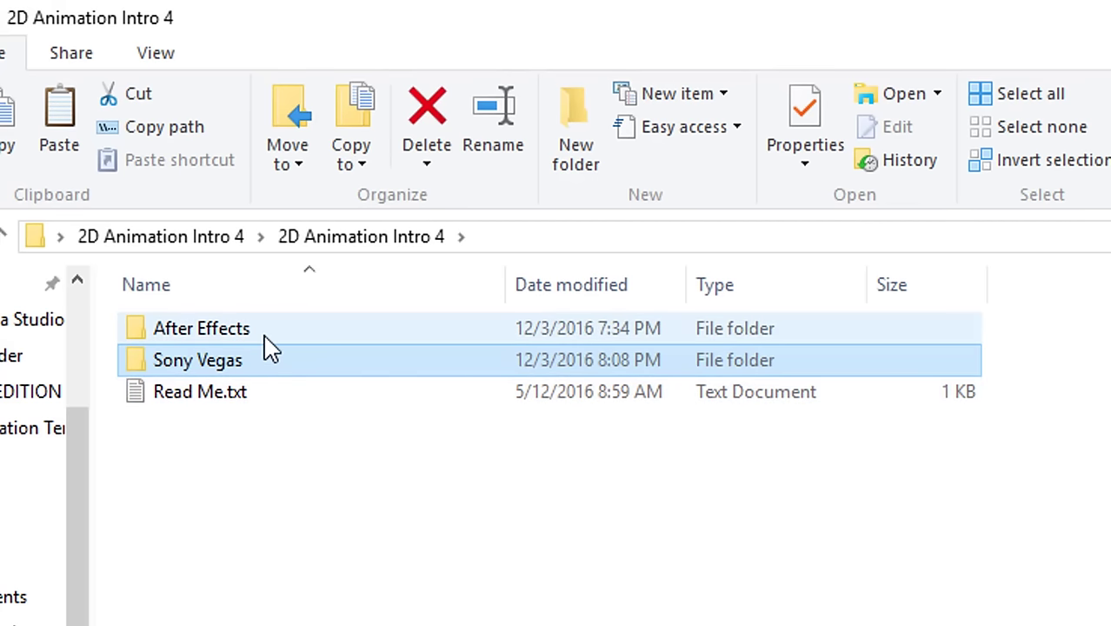
click(248, 361)
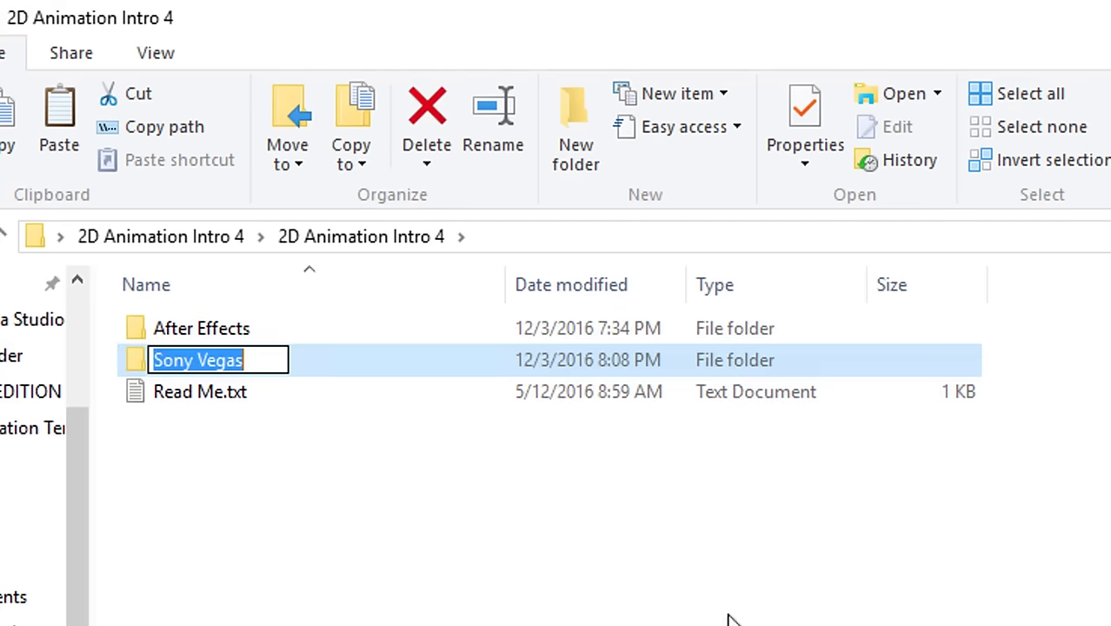
key(Return)
key(Return)
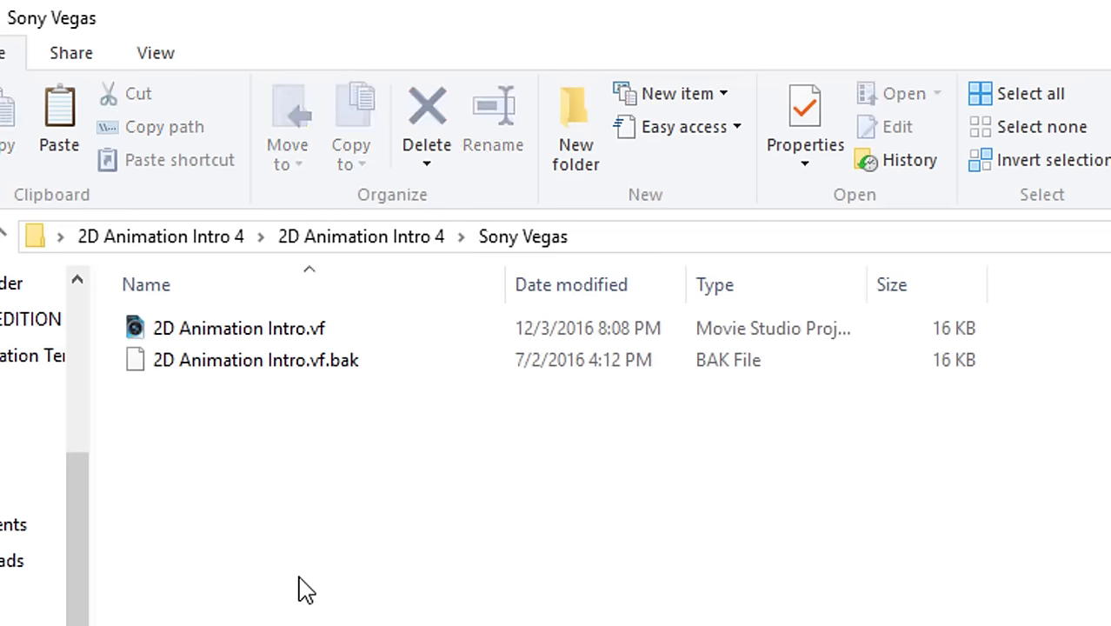
double_click(174, 330)
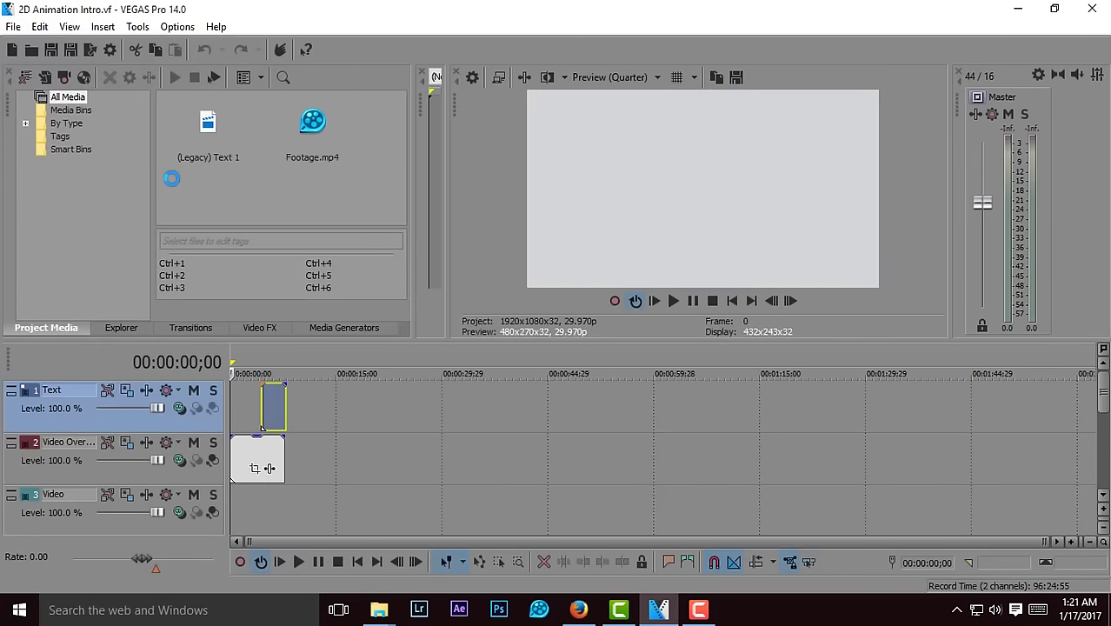
- Mark a loop region covering the whole intro on the timeline, play the template and pause it
click(261, 504)
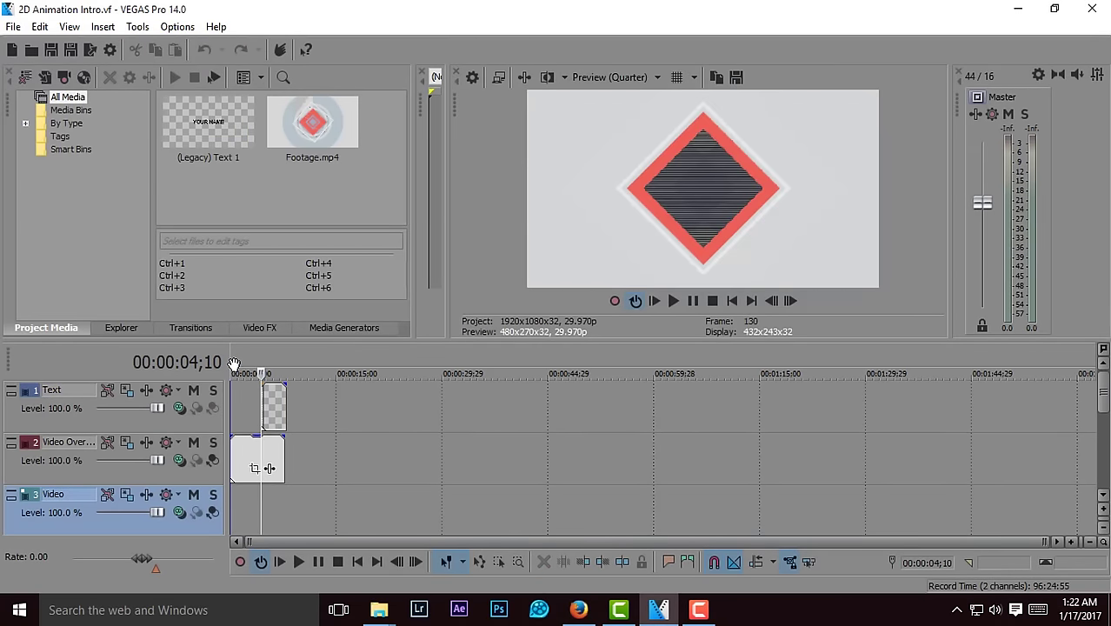
drag(233, 365, 293, 373)
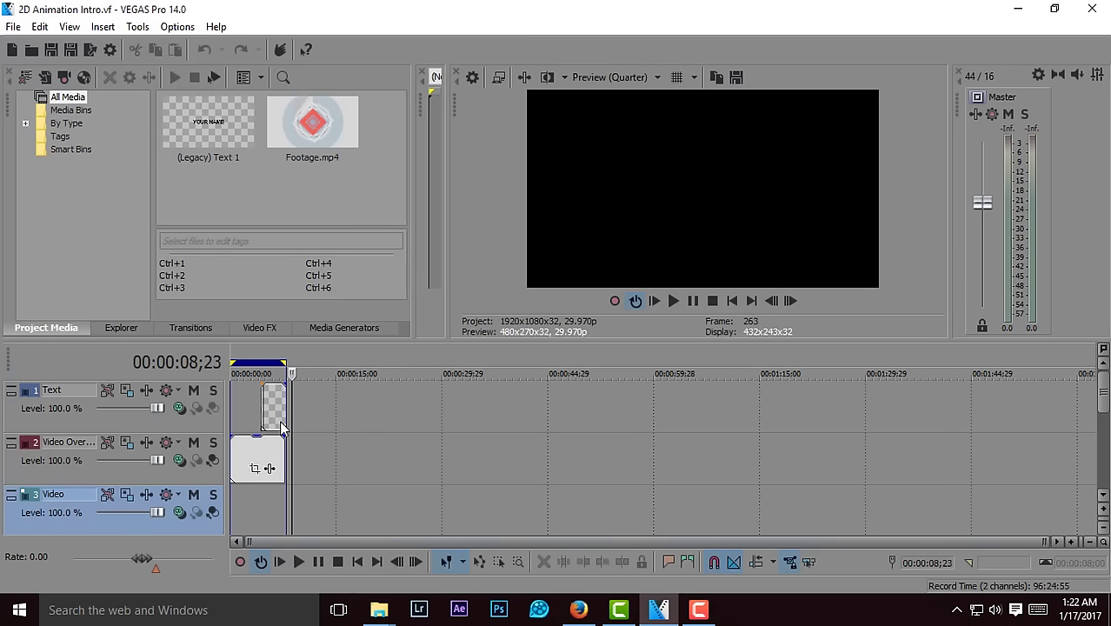
click(657, 301)
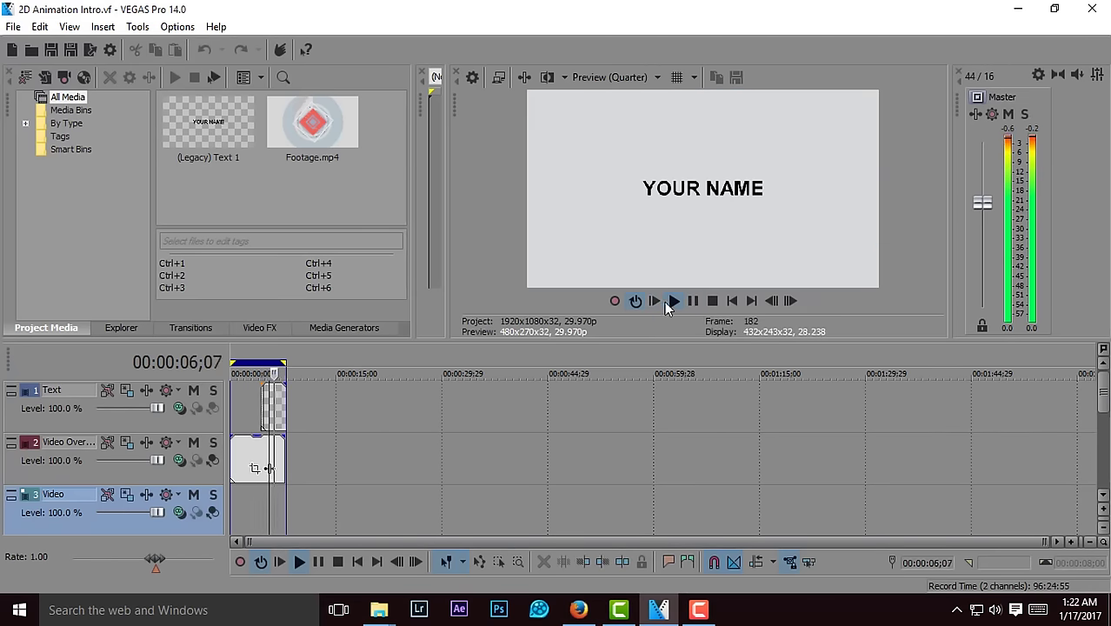
scroll(356, 469, up, 3)
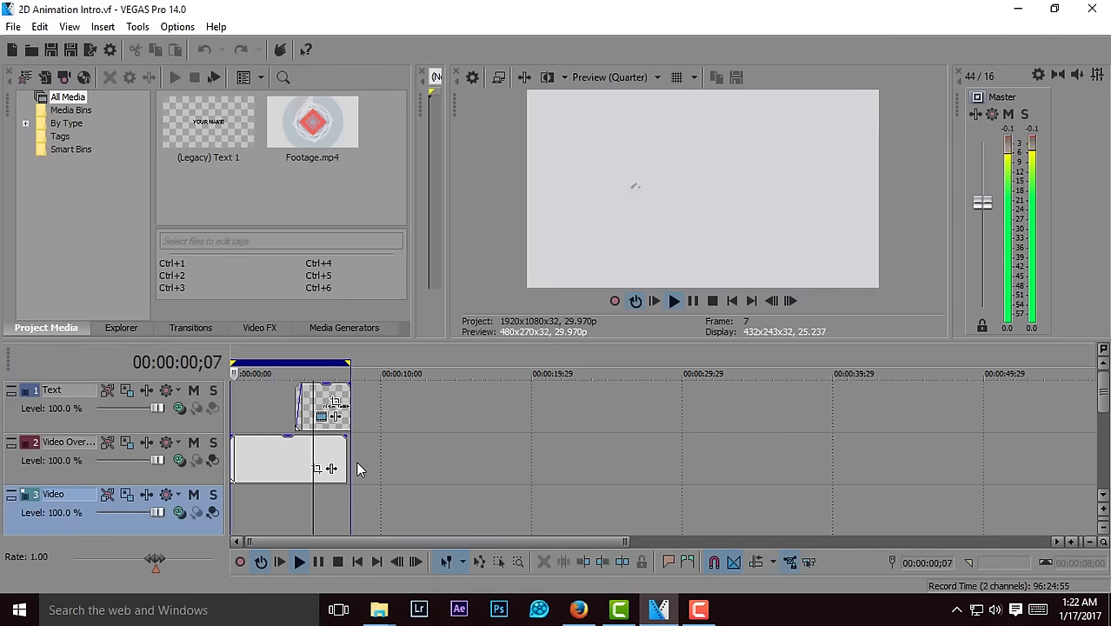
click(693, 300)
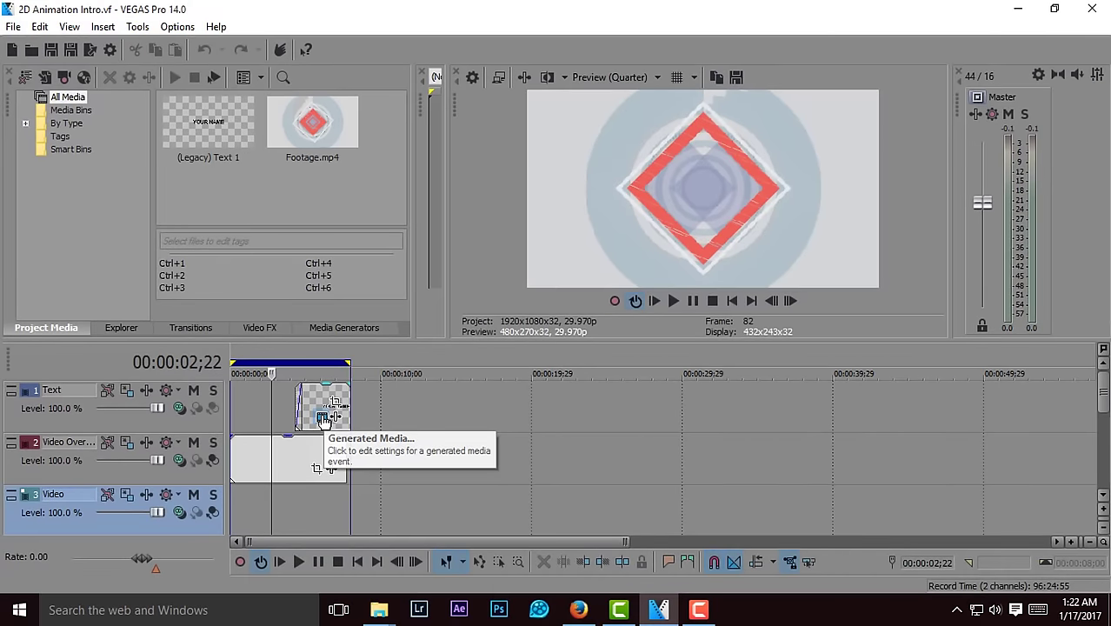
- Replace the placeholder "YOUR NAME" in the Text track's generated title with the creator's name in capitals
click(323, 418)
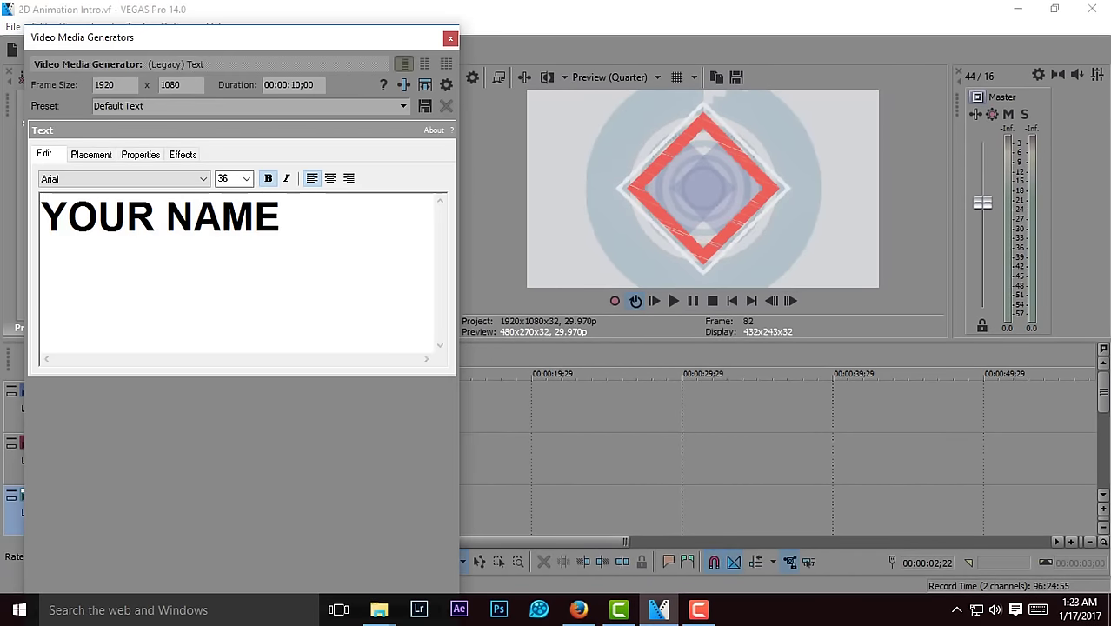
key(ctrl+a)
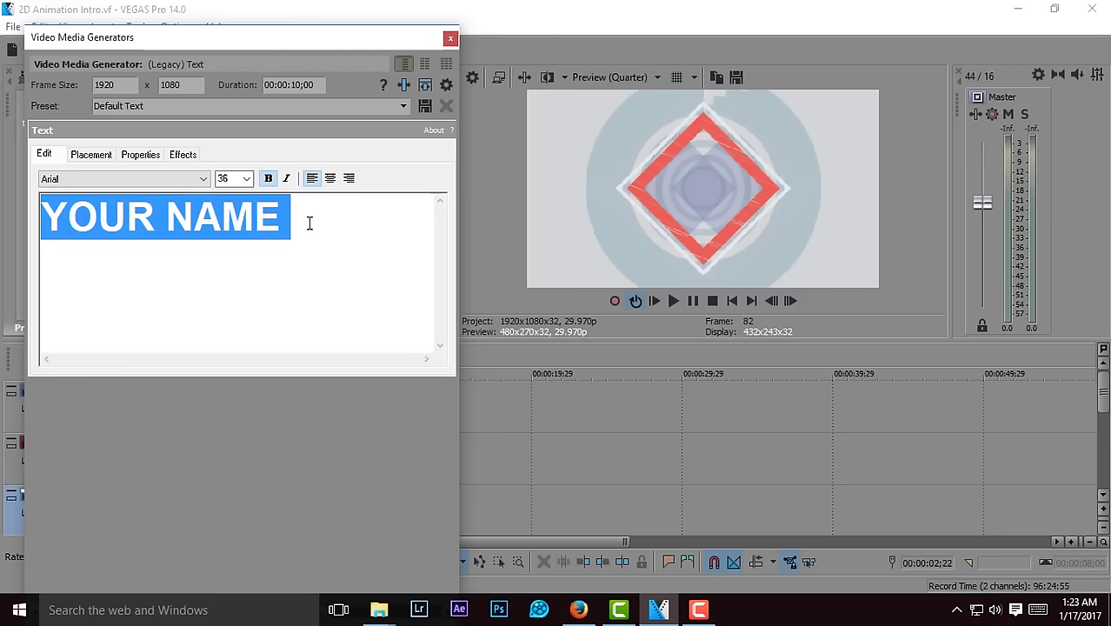
text(SF )
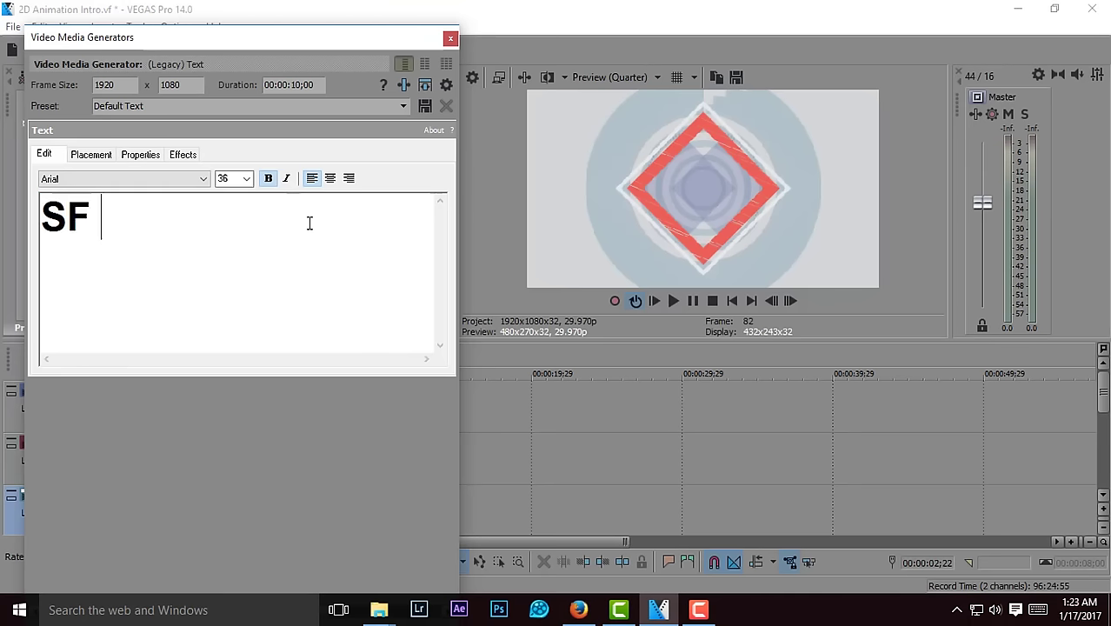
text(SAIFUL)
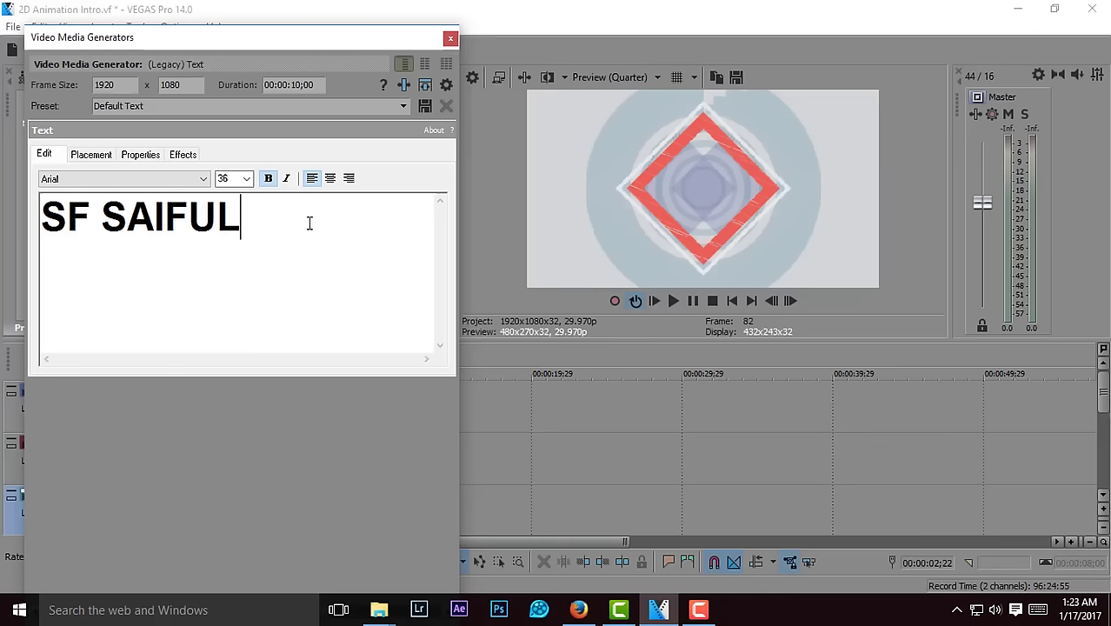
- Set the font of the whole title text to AR DESTINE
key(ctrl+a)
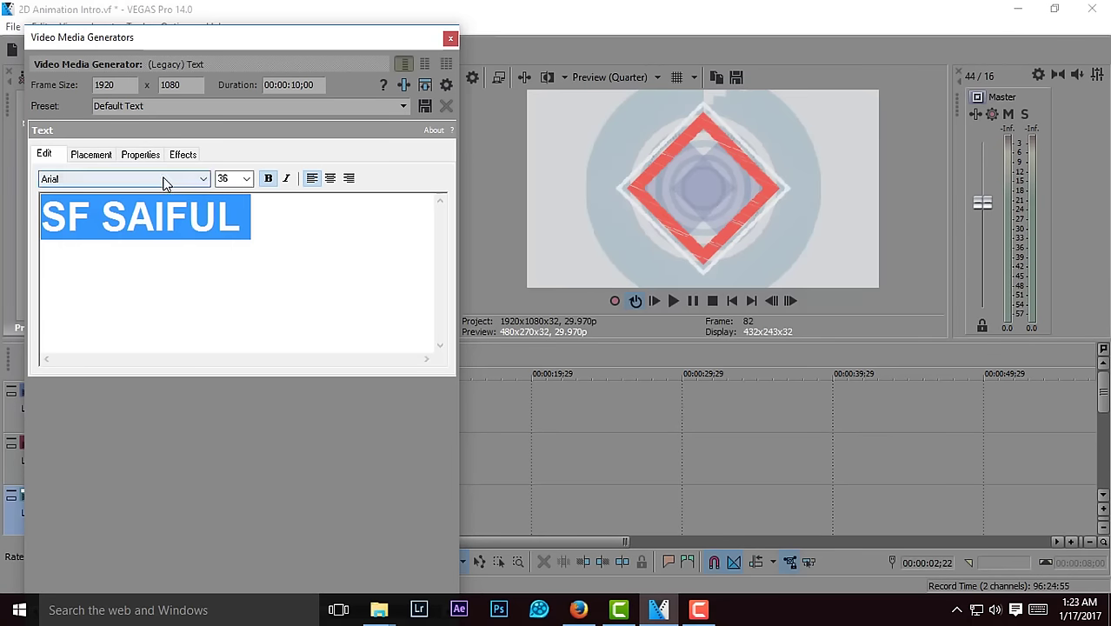
click(163, 181)
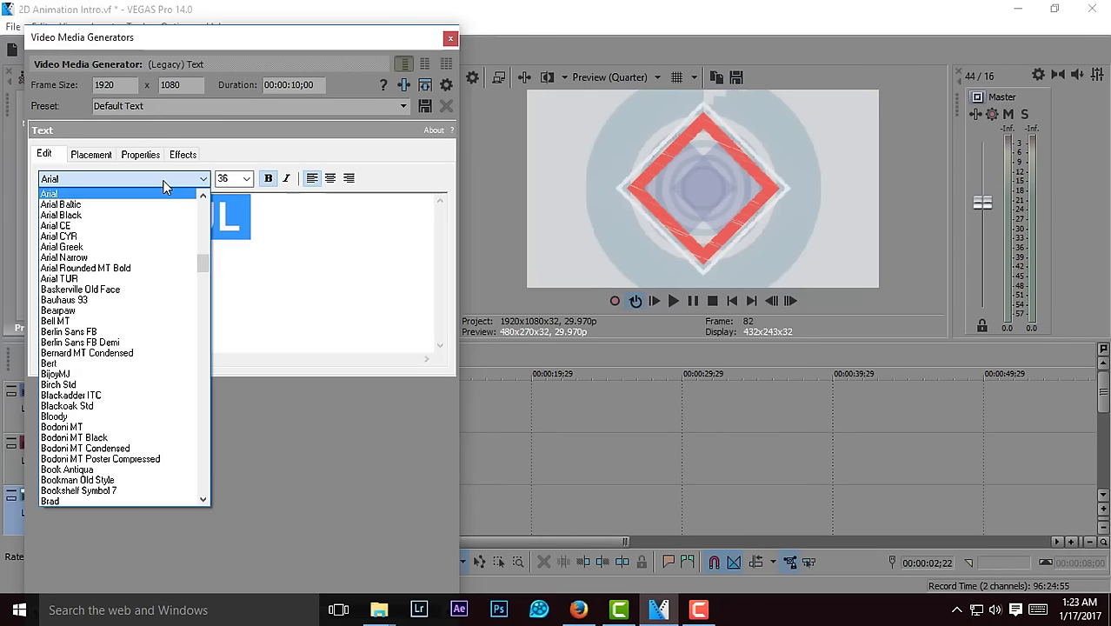
text(ar)
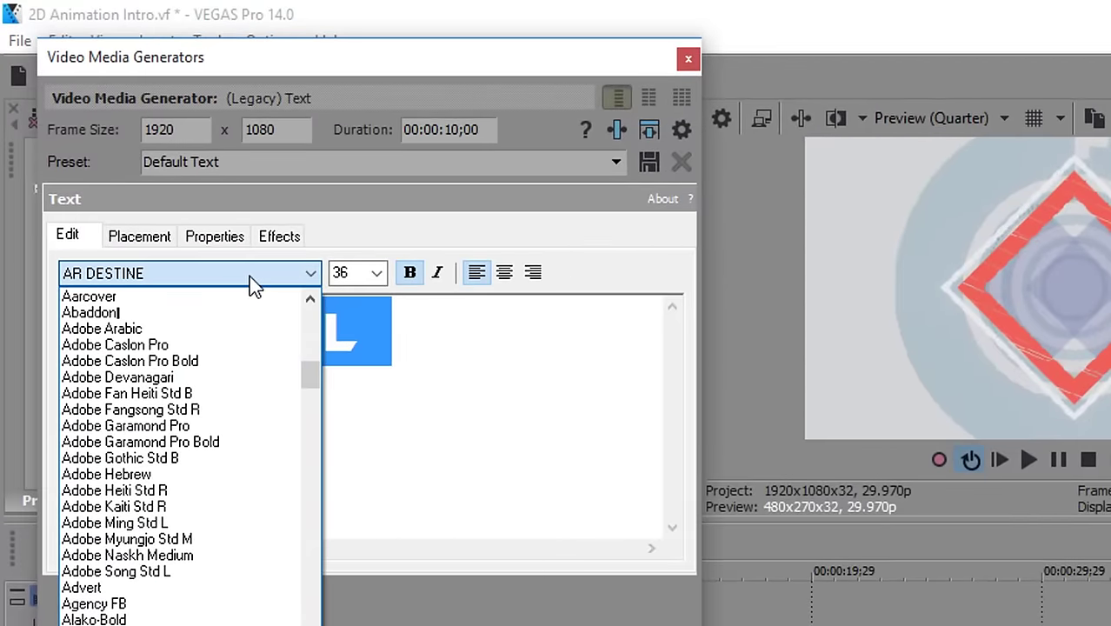
click(346, 358)
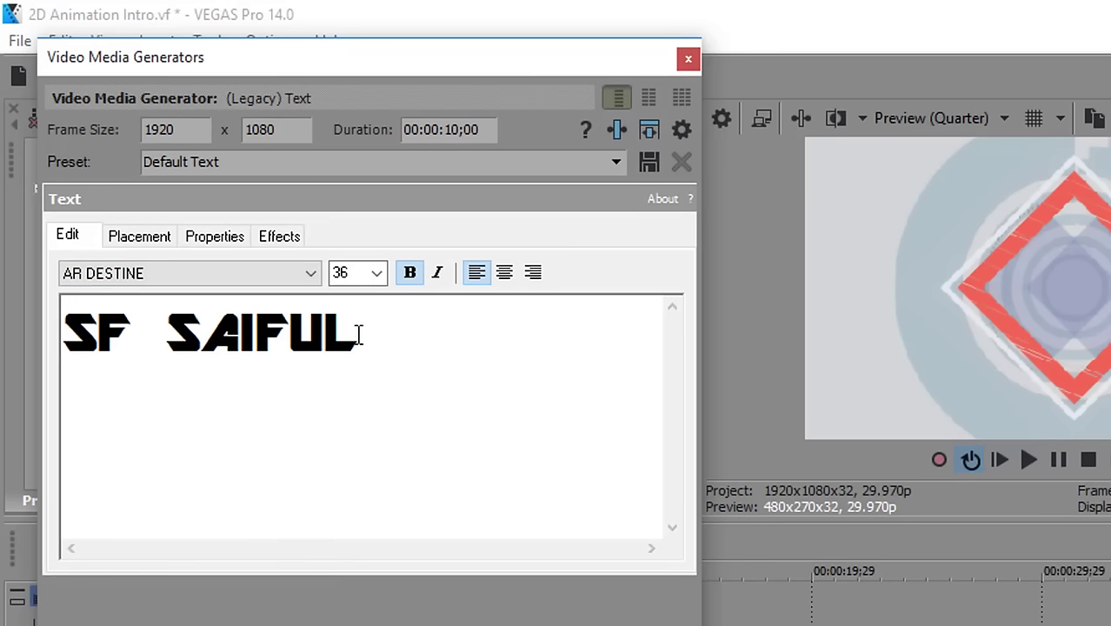
- Review the available font sizes and the title's Effects and Placement settings, and close the text generator
click(383, 275)
scroll(354, 427, up, 2)
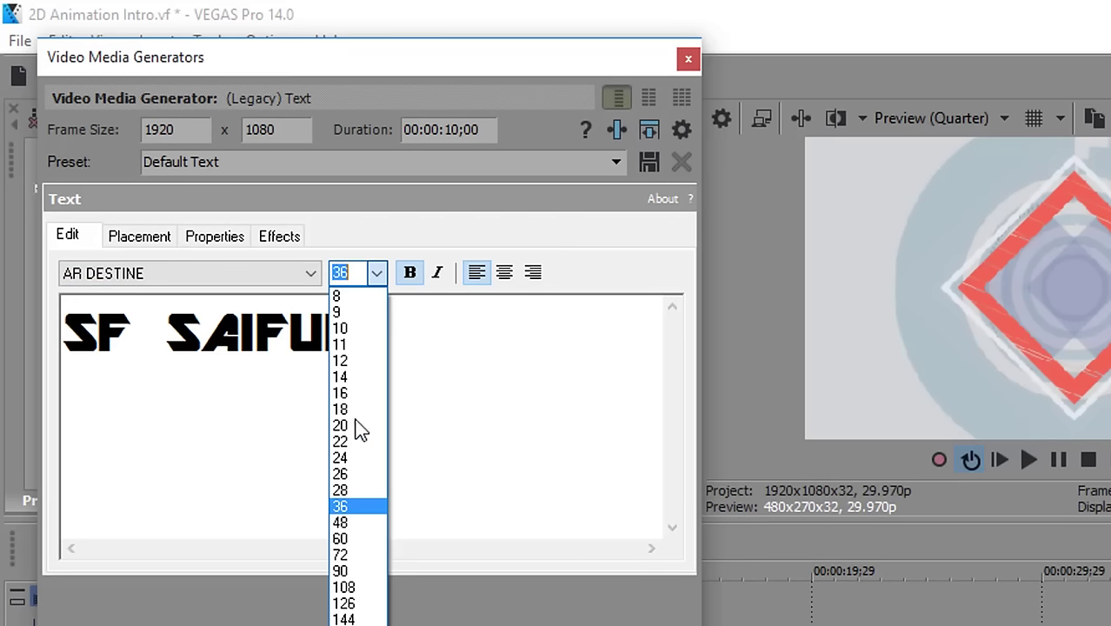
click(462, 393)
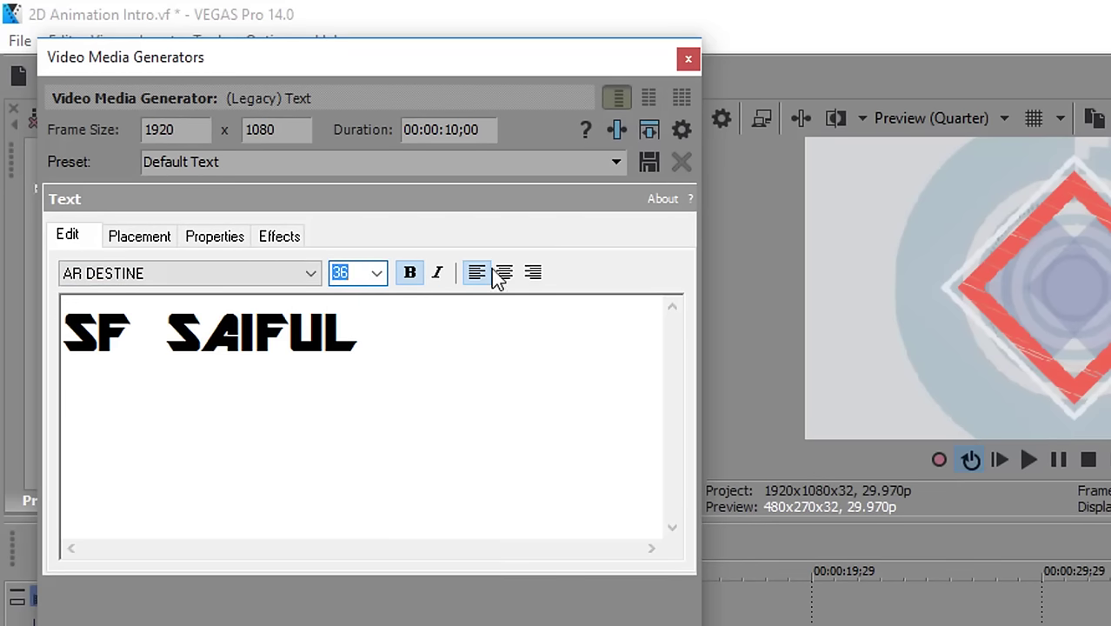
click(362, 335)
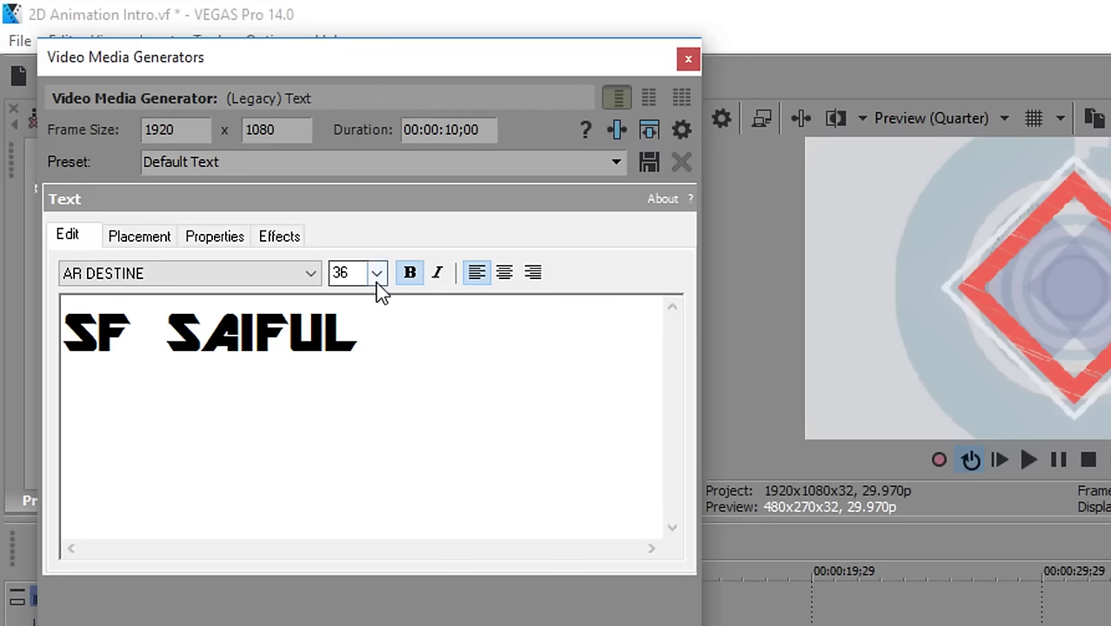
click(280, 240)
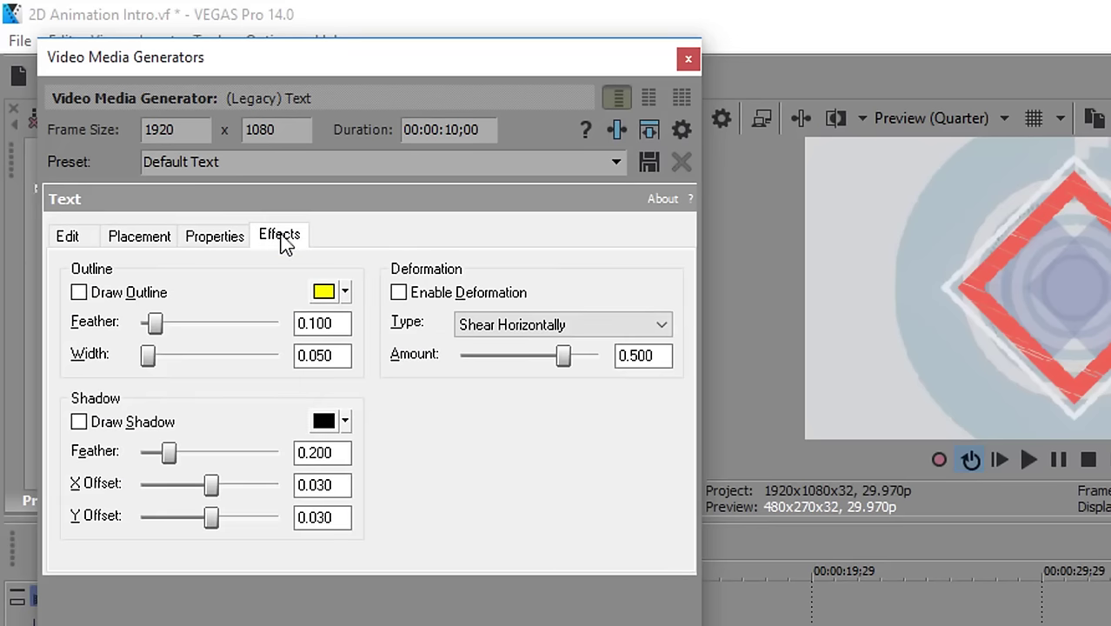
click(139, 236)
click(67, 236)
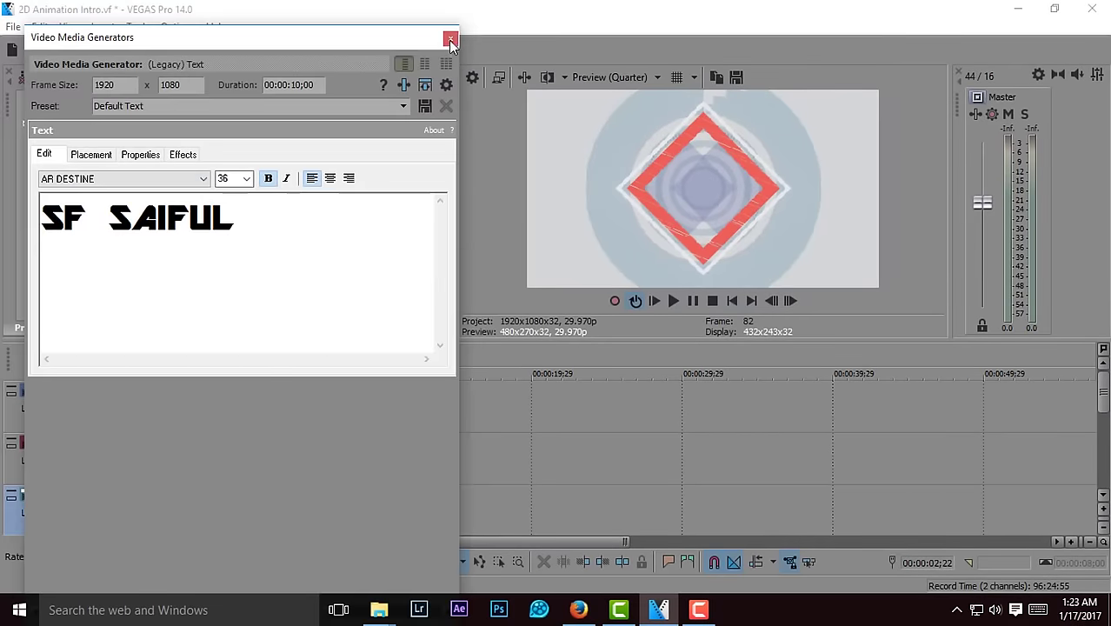
click(450, 40)
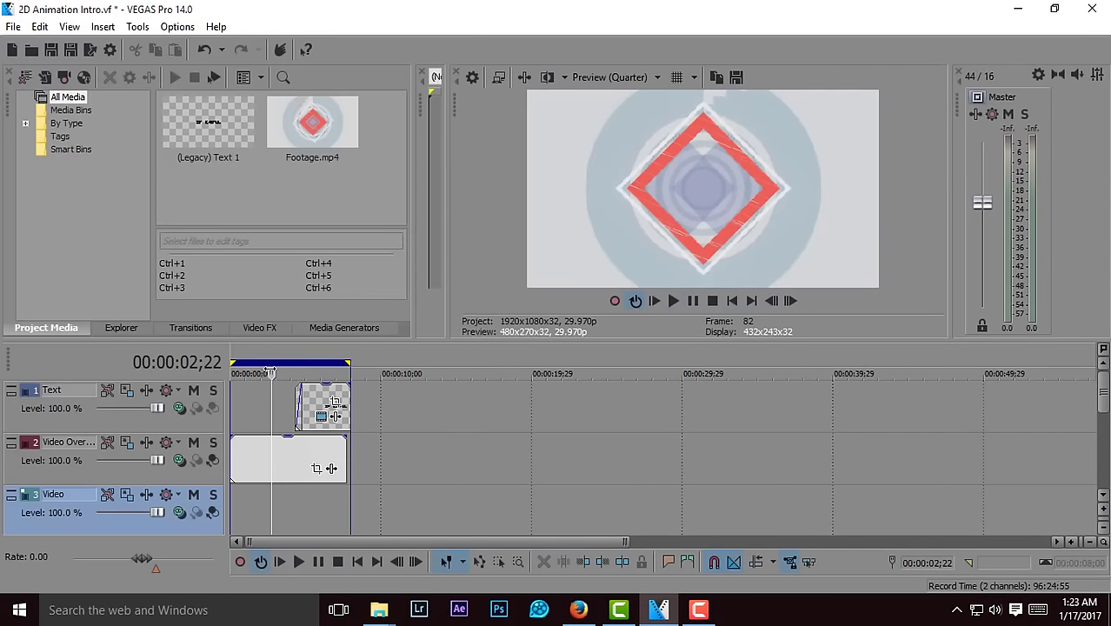
- Return the playhead to the start of the timeline, play the intro to check the edited title and pause on it
key(Left)
key(Left)
key(Left)
drag(272, 374, 224, 370)
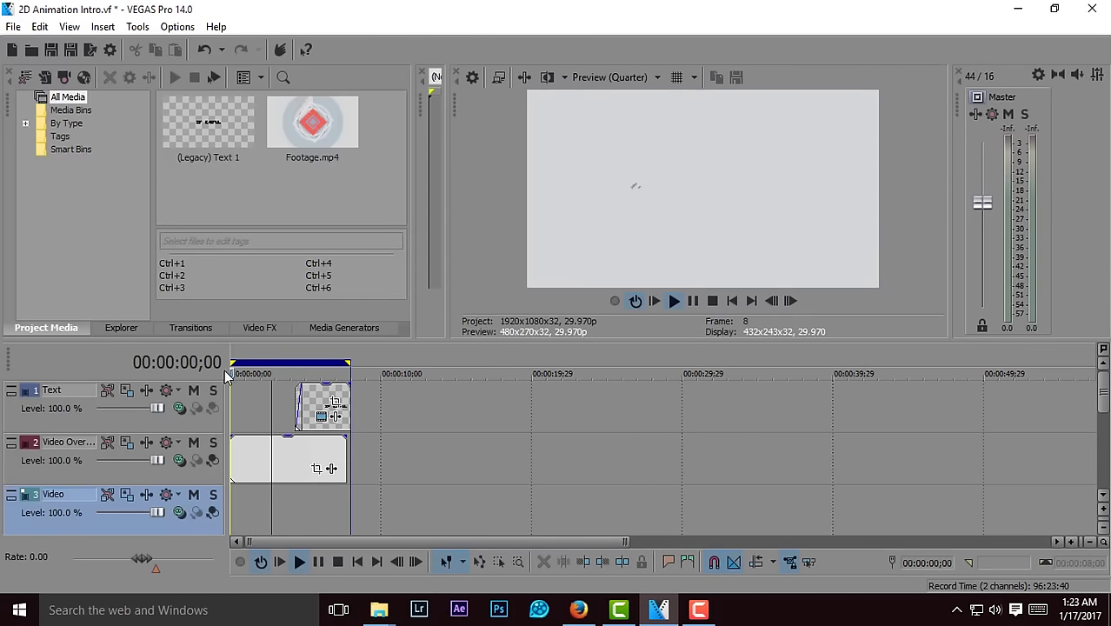
click(673, 300)
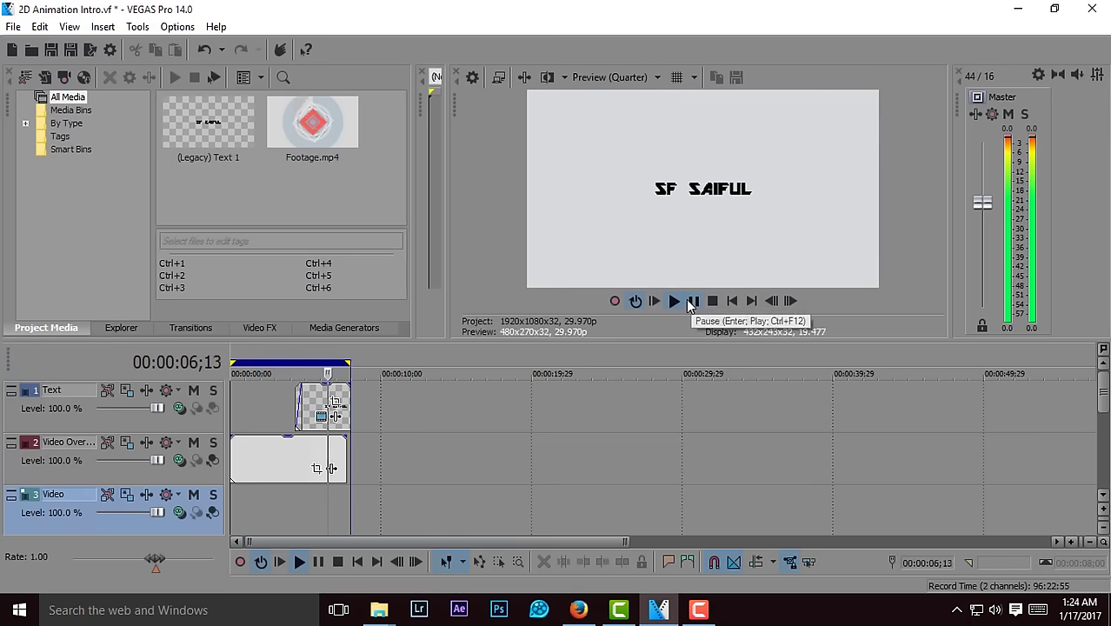
click(693, 300)
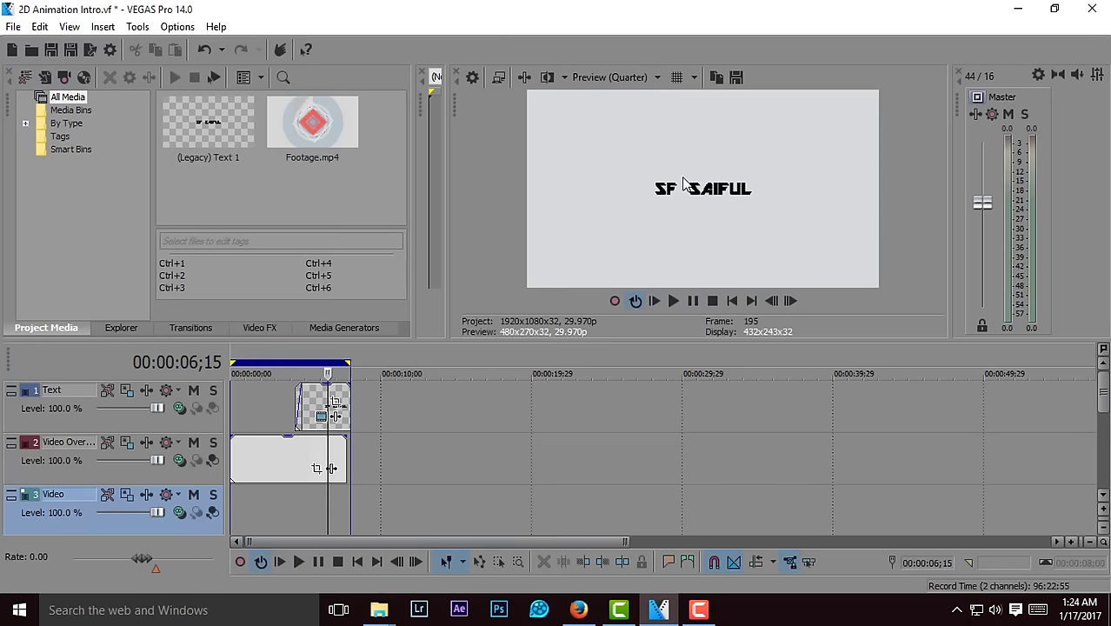
- Set the font size of the whole generated title on the Text track to 65 and close the text generator
click(322, 419)
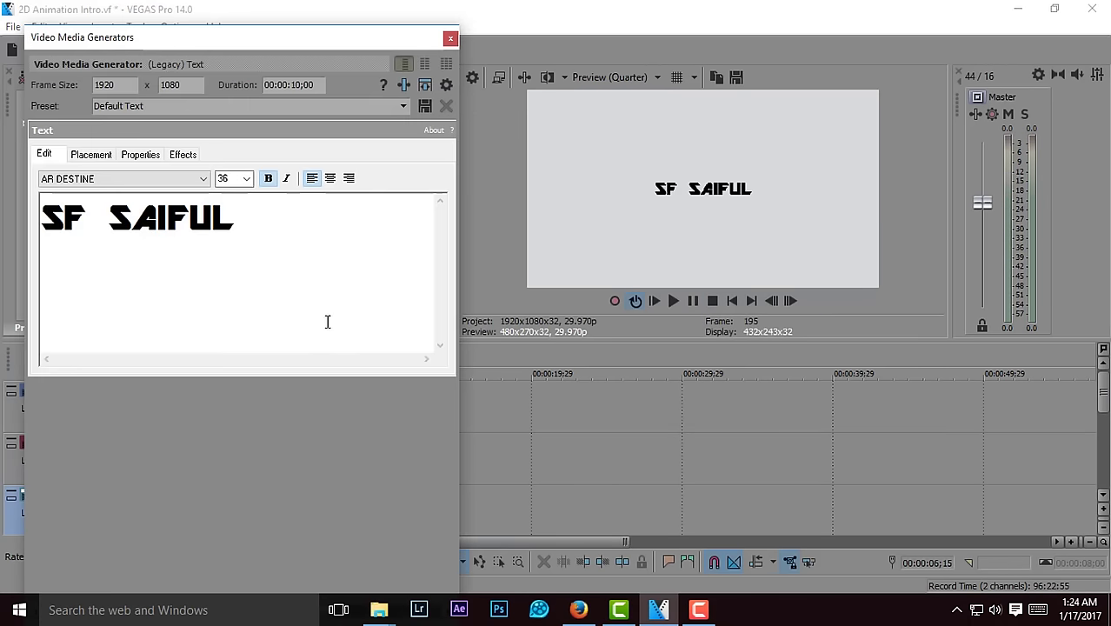
key(ctrl+a)
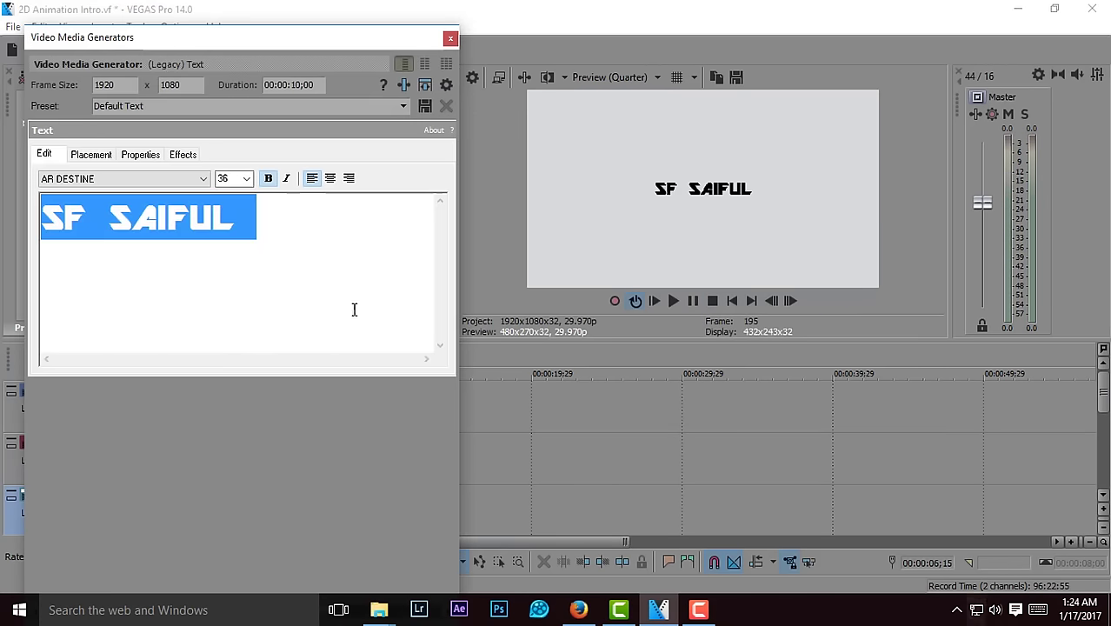
click(246, 178)
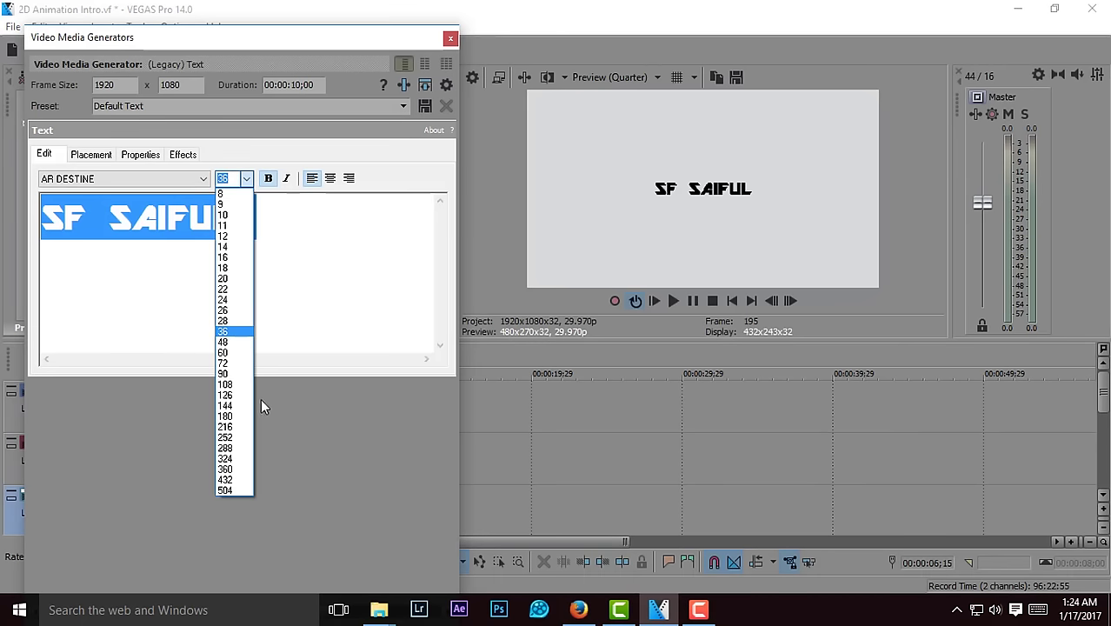
click(228, 353)
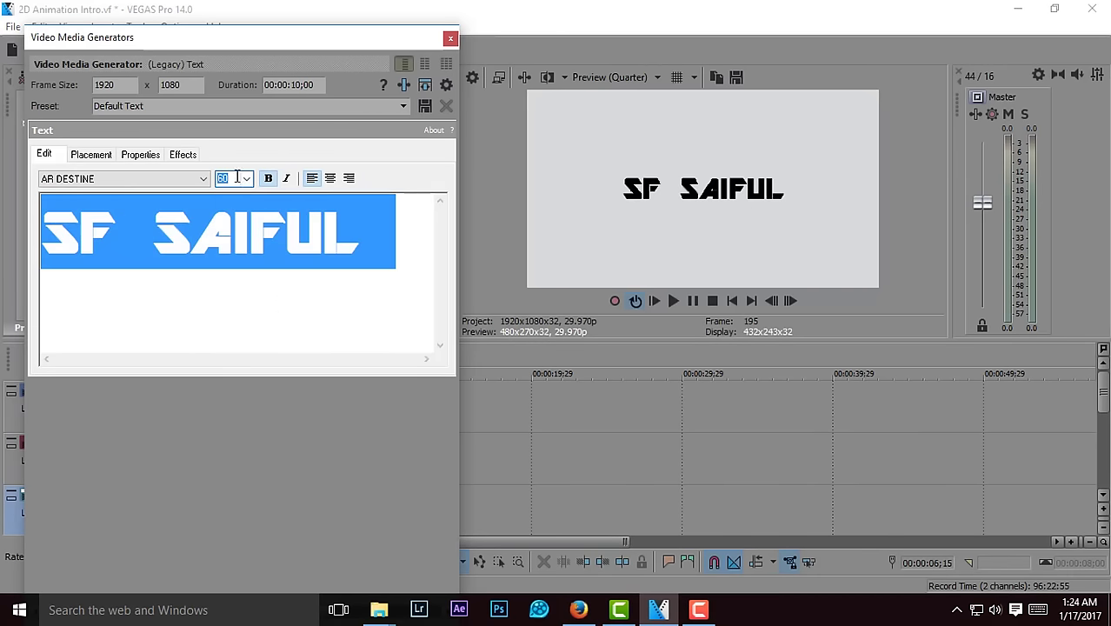
text(5)
key(Return)
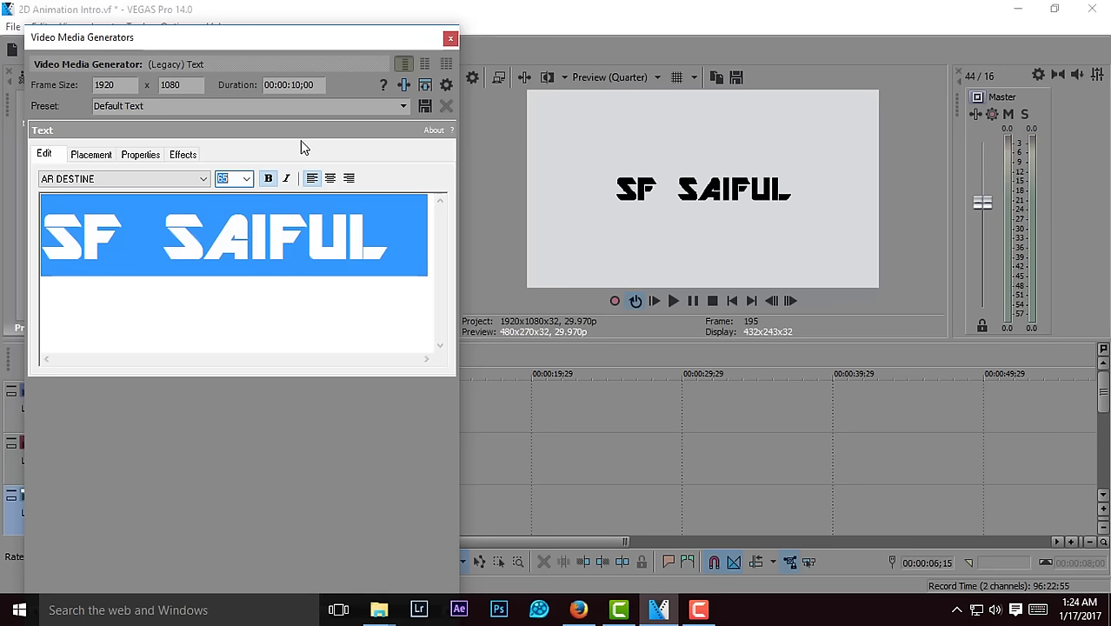
click(451, 39)
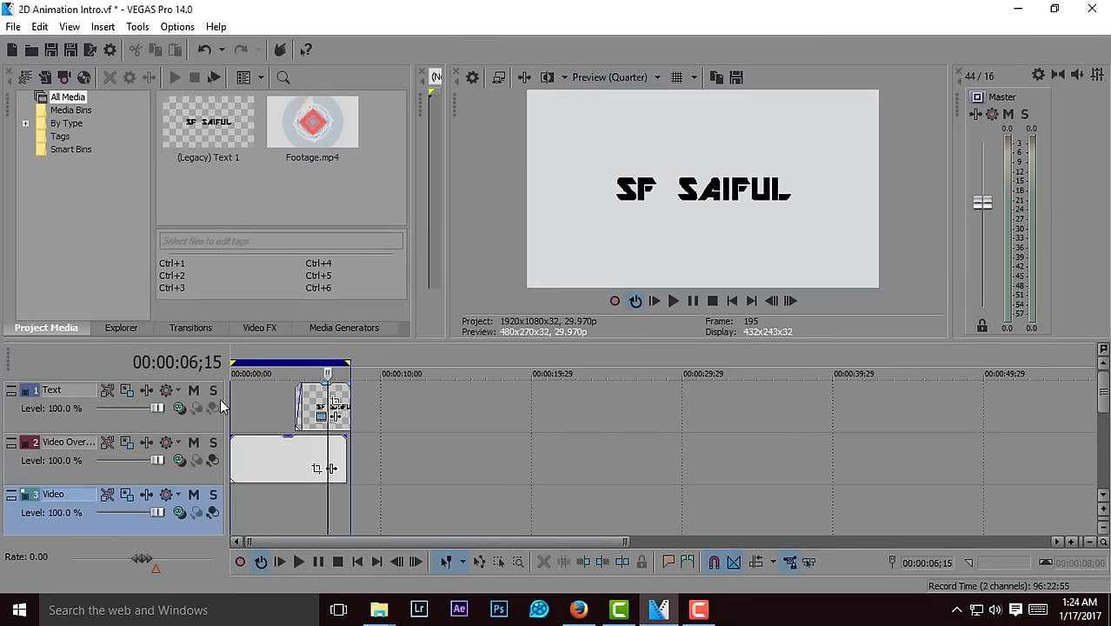
- Play the intro from the start to check the enlarged title and pause while the title is showing
click(657, 300)
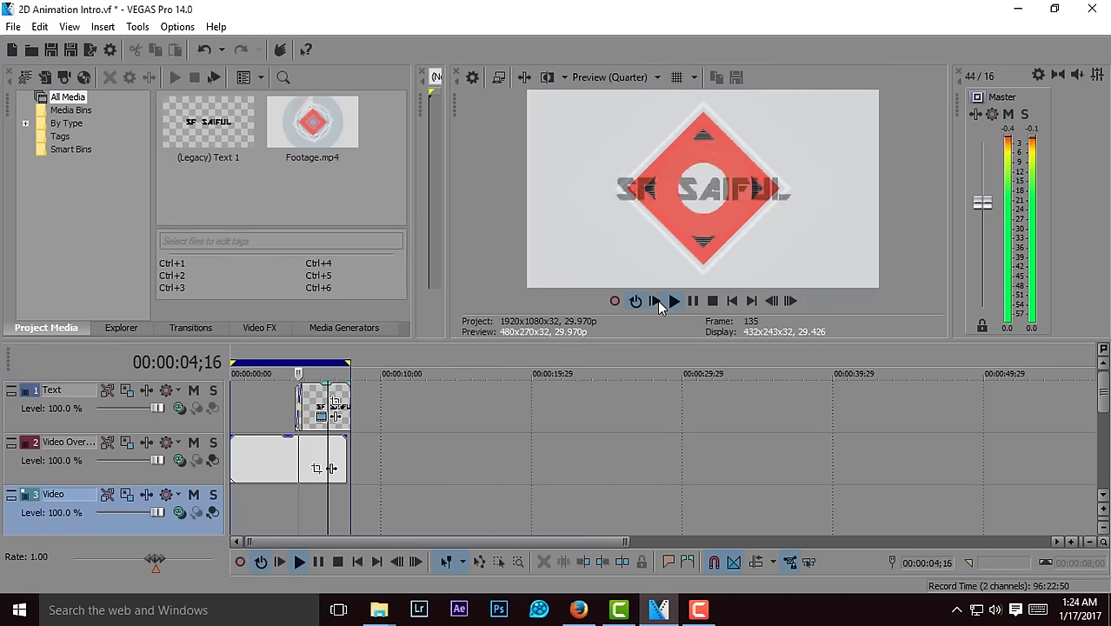
click(693, 300)
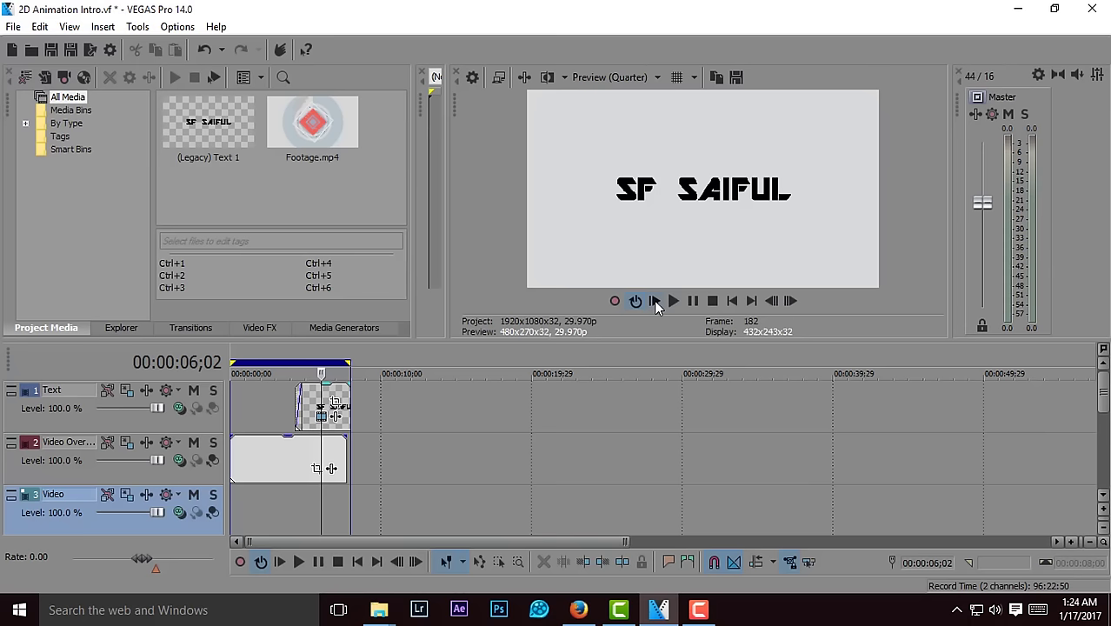
drag(326, 372, 327, 373)
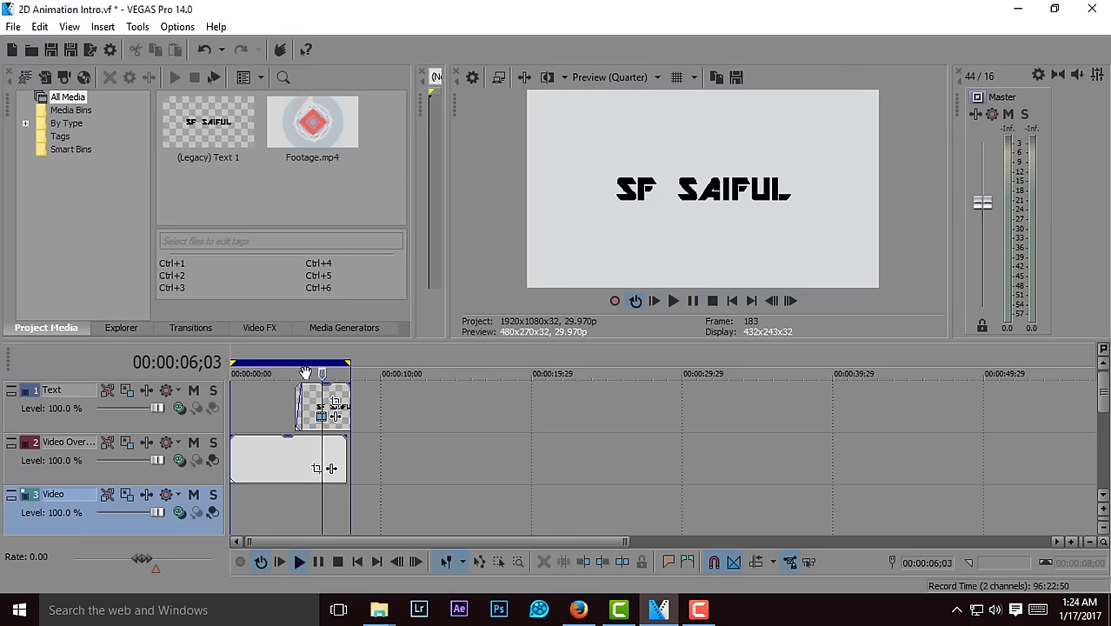
- Collapse the loop region to the timeline start and move the Text event 8 frames earlier to end with the Video Overlay clip
drag(301, 541, 314, 541)
click(319, 388)
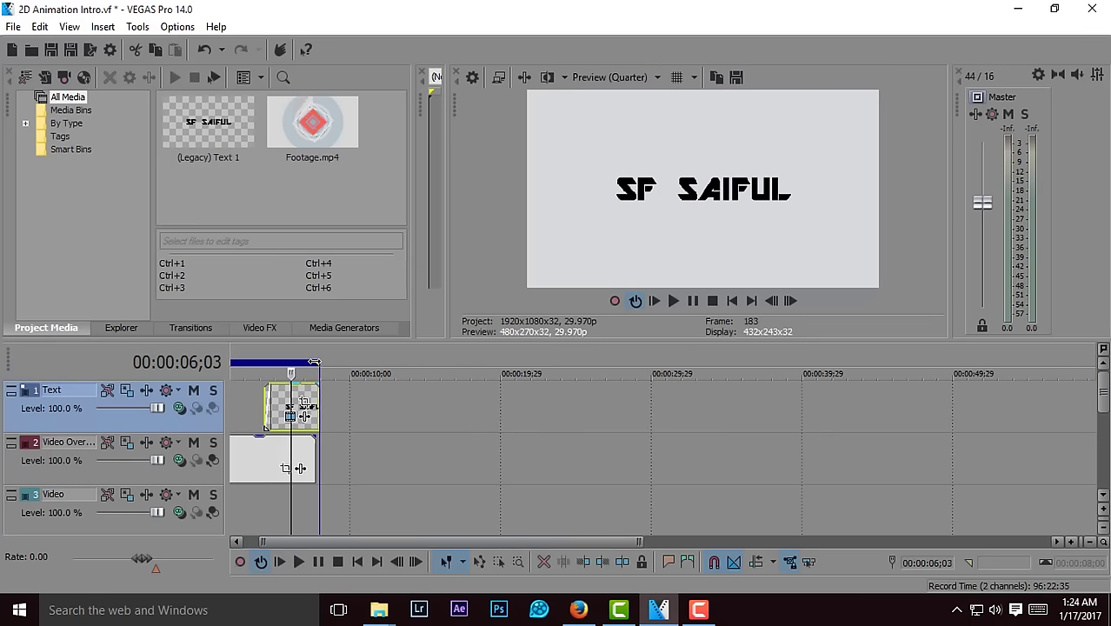
click(354, 410)
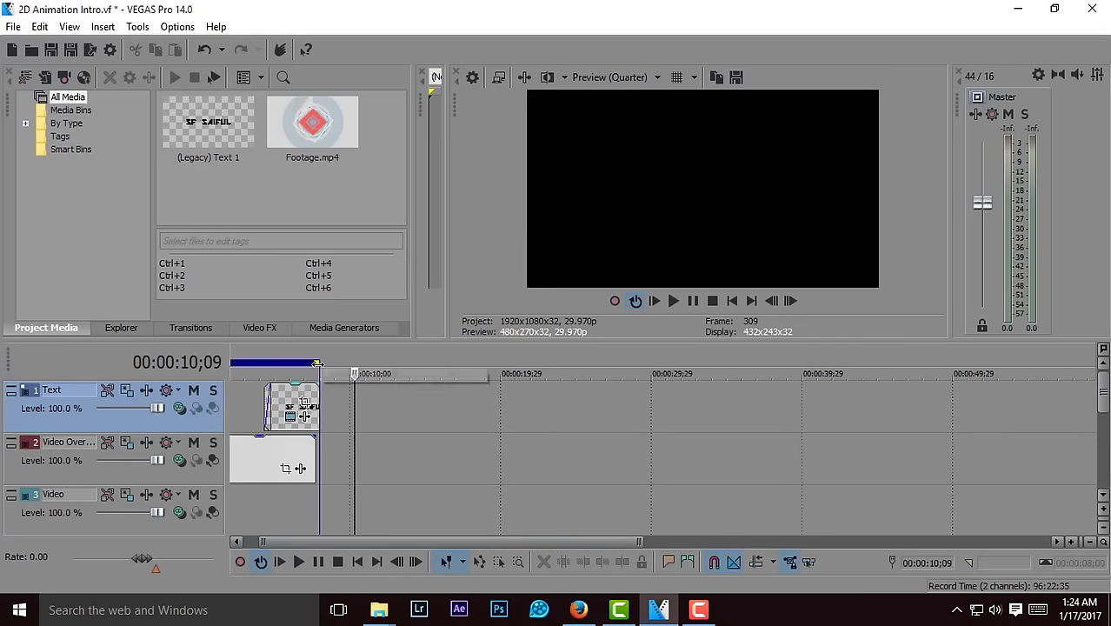
scroll(293, 403, up, 6)
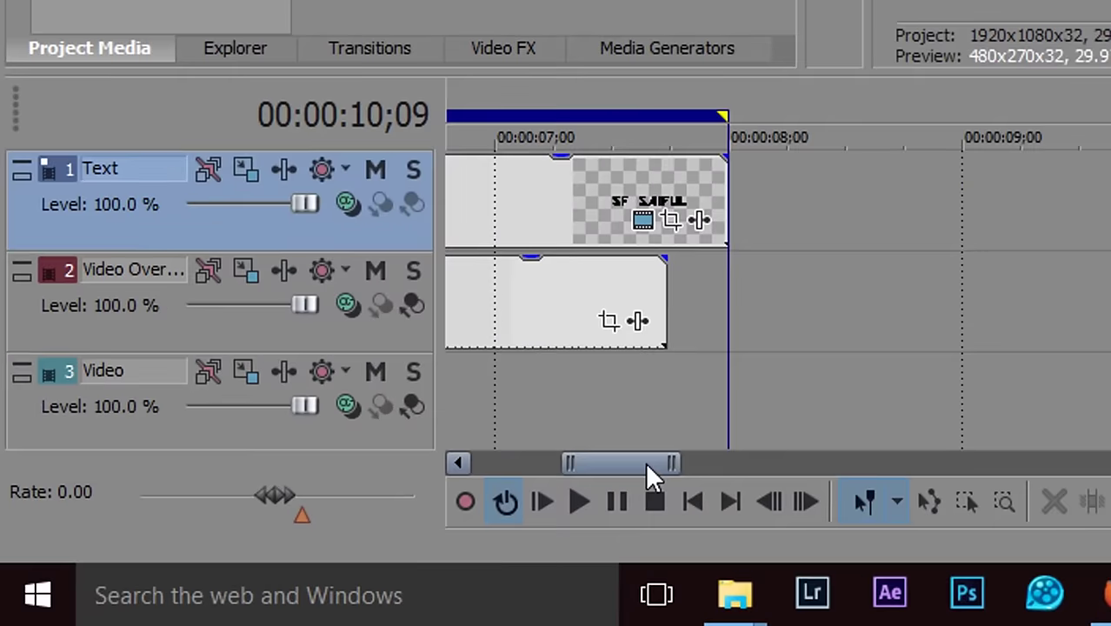
drag(648, 470, 427, 456)
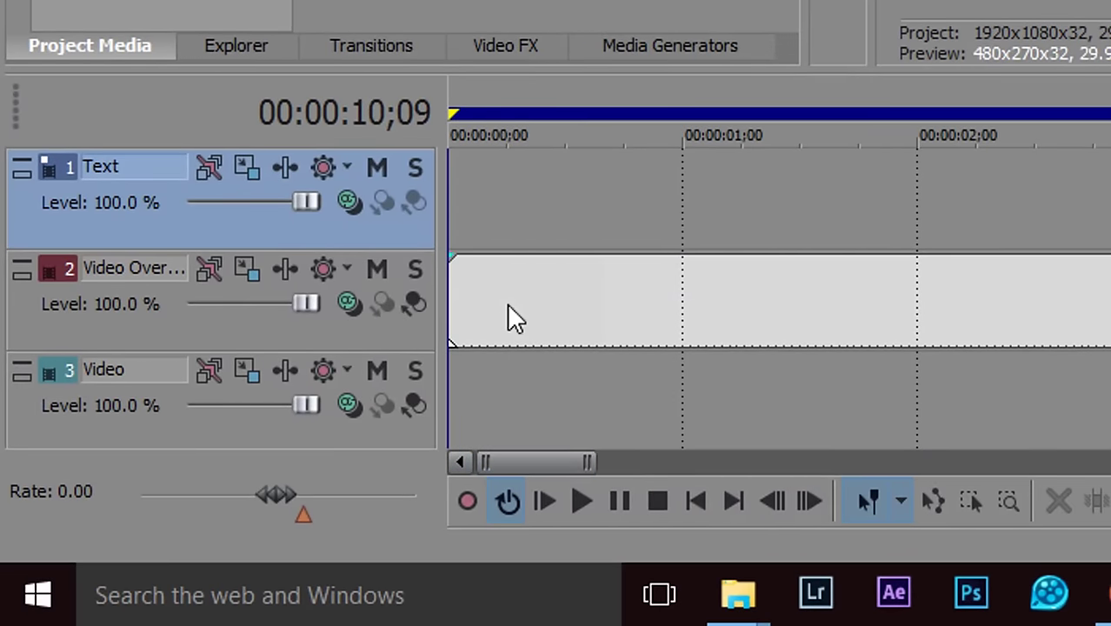
scroll(515, 318, down, 2)
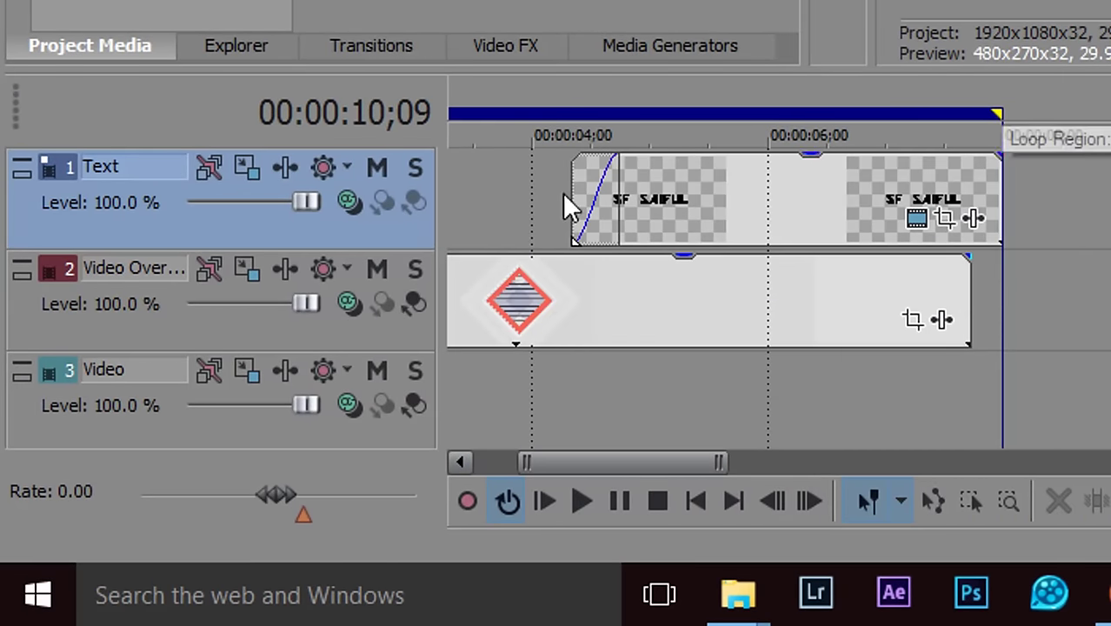
drag(557, 457, 513, 453)
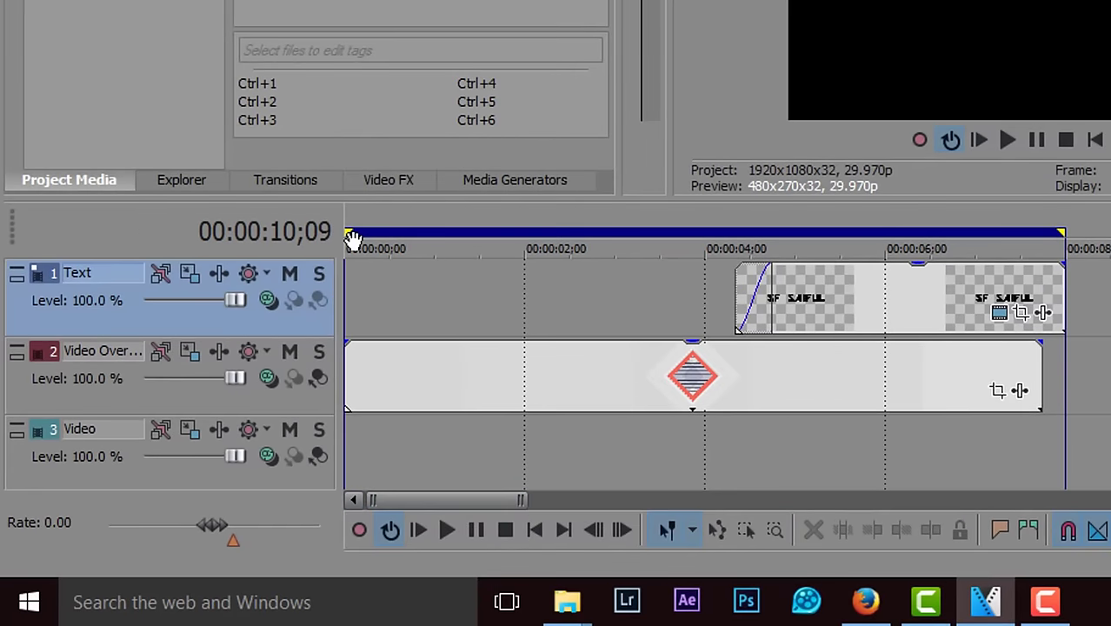
drag(1066, 236, 348, 235)
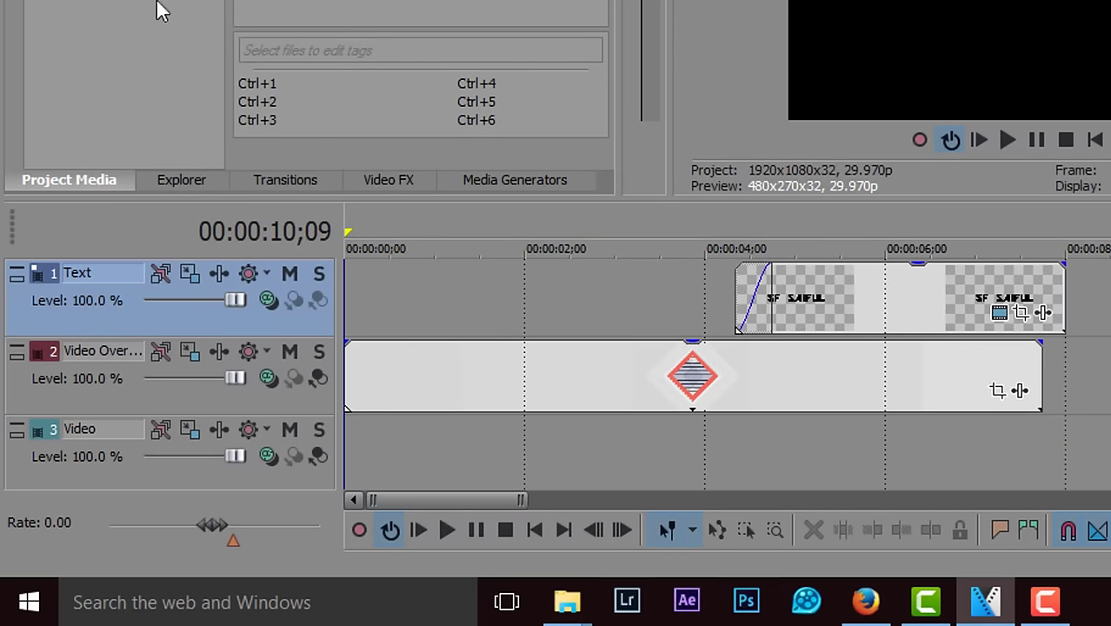
drag(863, 304, 837, 299)
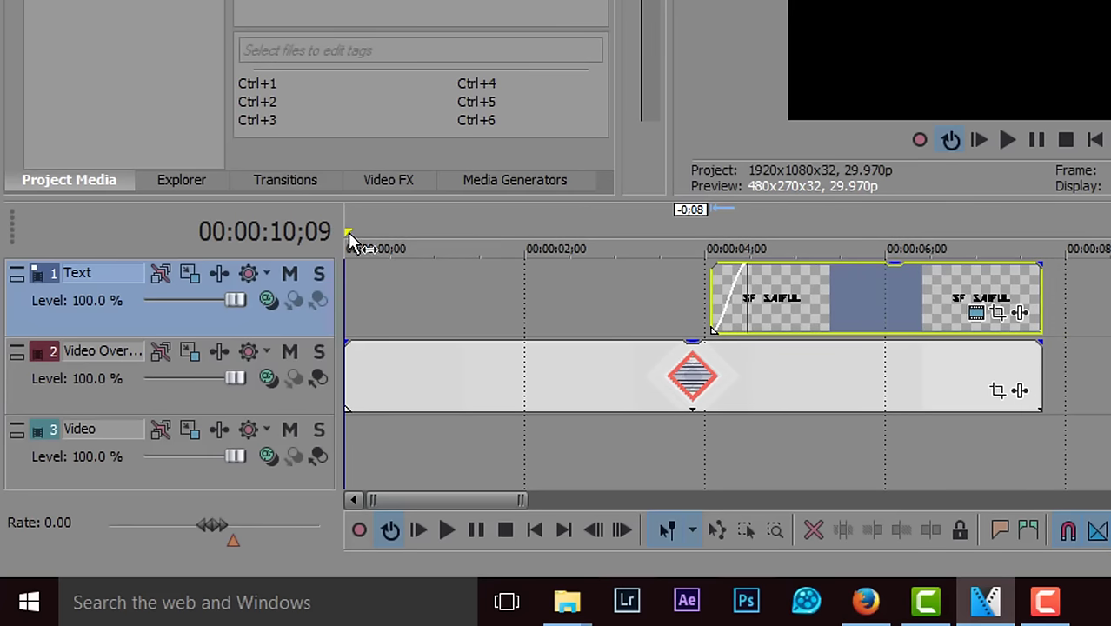
- Extend the loop region from the timeline start to the clips' shared end at 00:00:07;22, and briefly play it
drag(350, 237, 1063, 236)
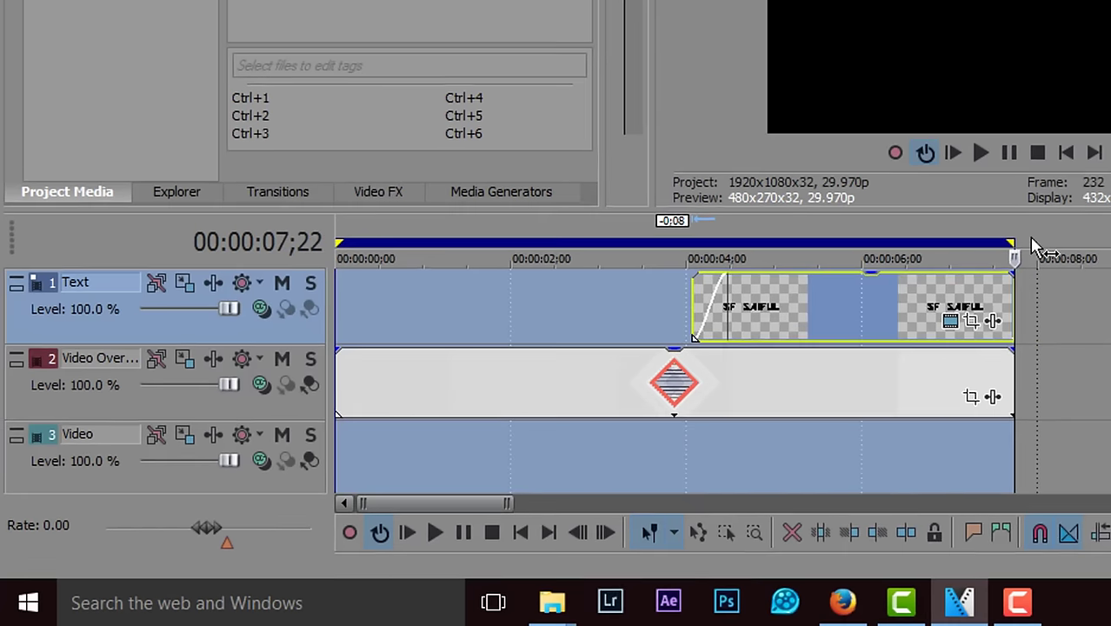
click(980, 152)
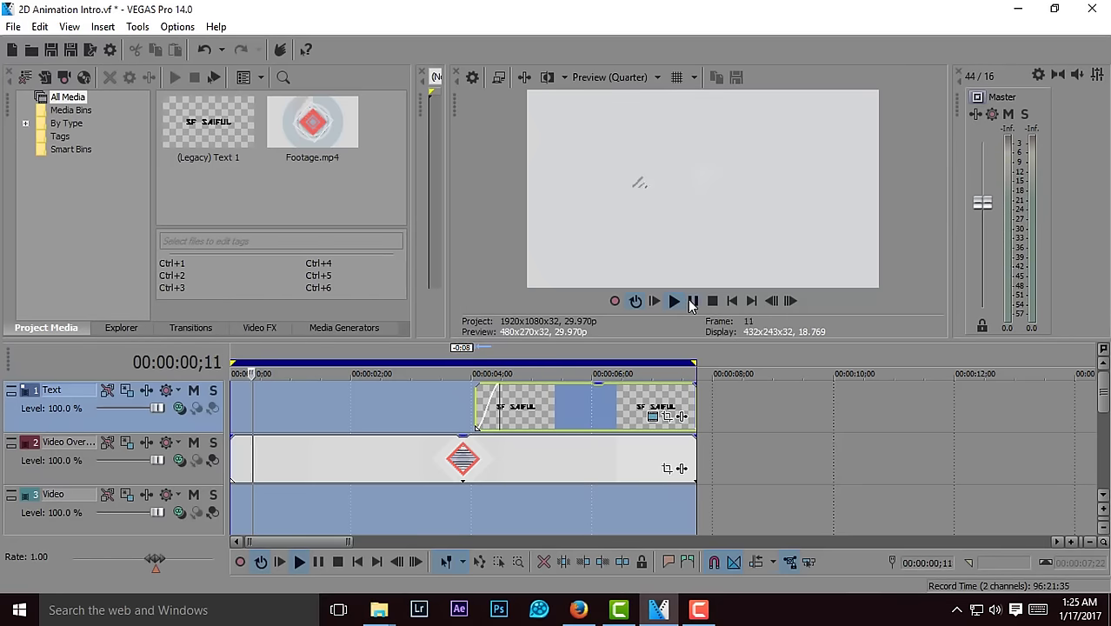
click(695, 301)
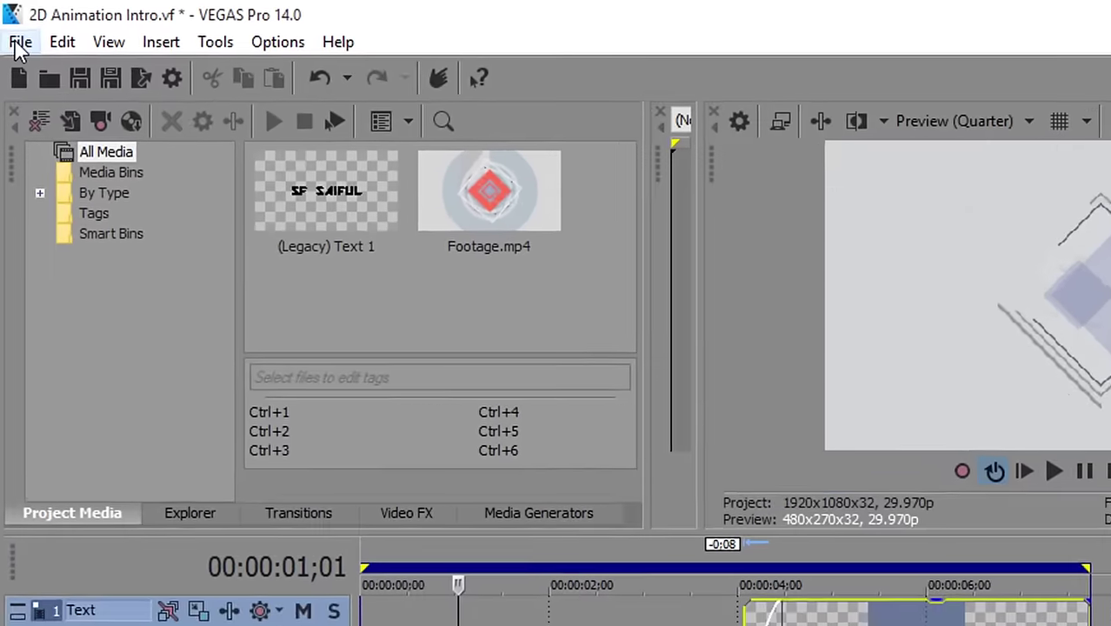
- Render only the loop region as 2D Animation Intro.wmv, using the Windows Media Video V11 template 8 Mbps HD 1080-30p Video
click(12, 26)
mouse_move(40, 26)
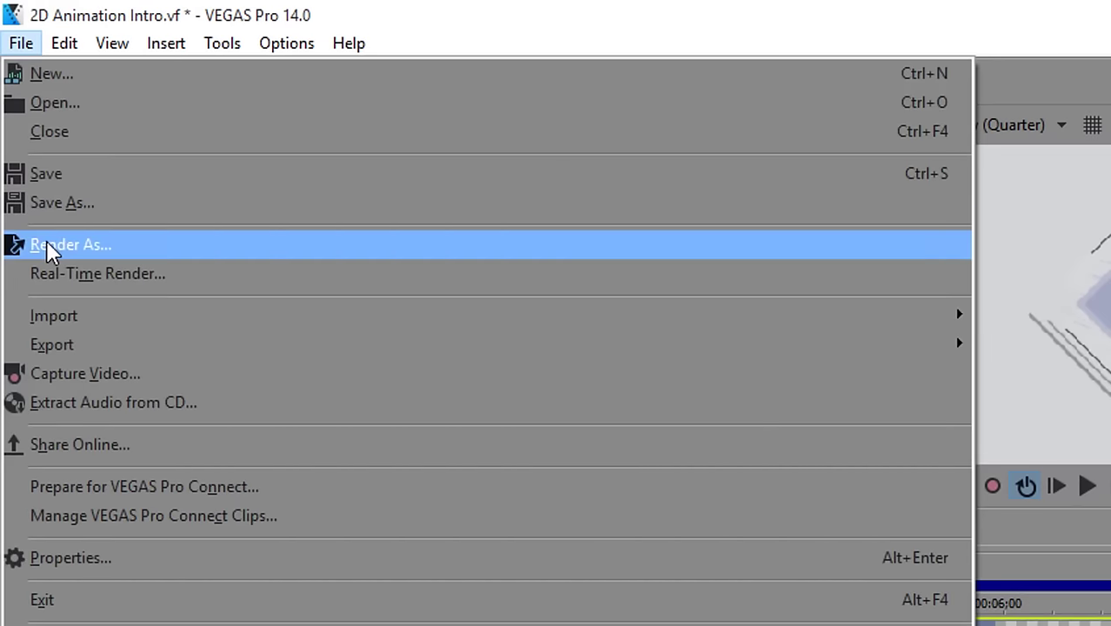
click(46, 240)
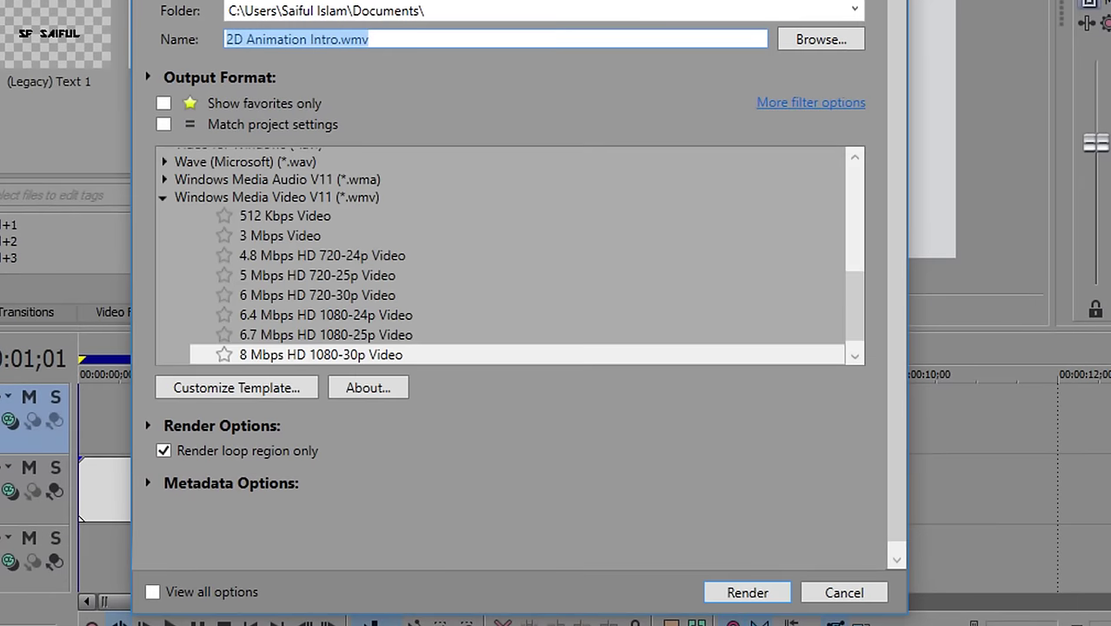
click(162, 188)
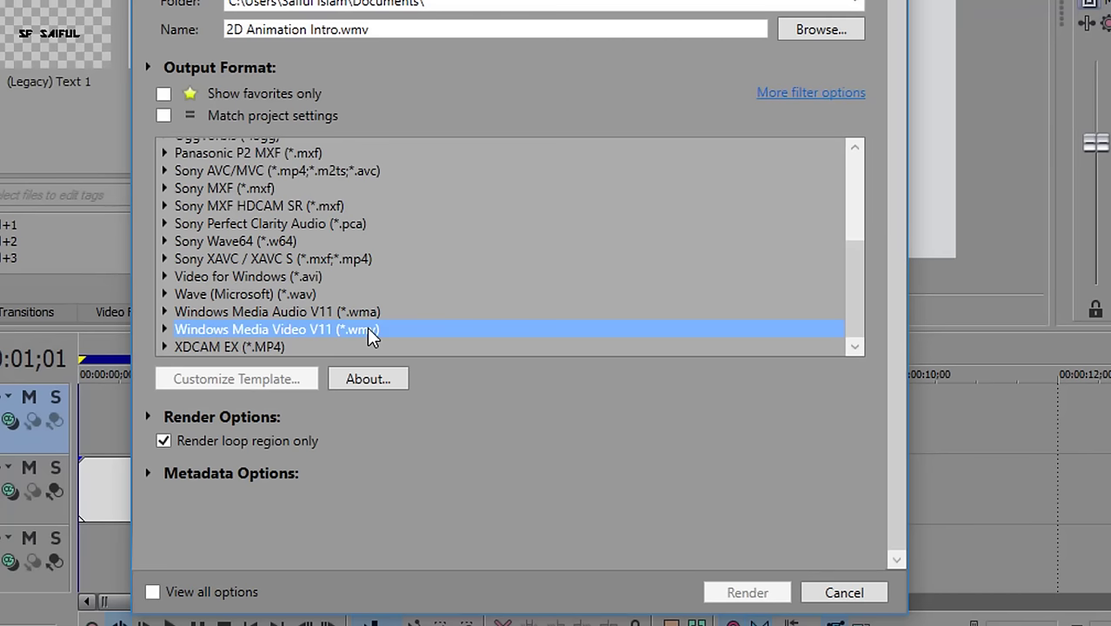
click(163, 329)
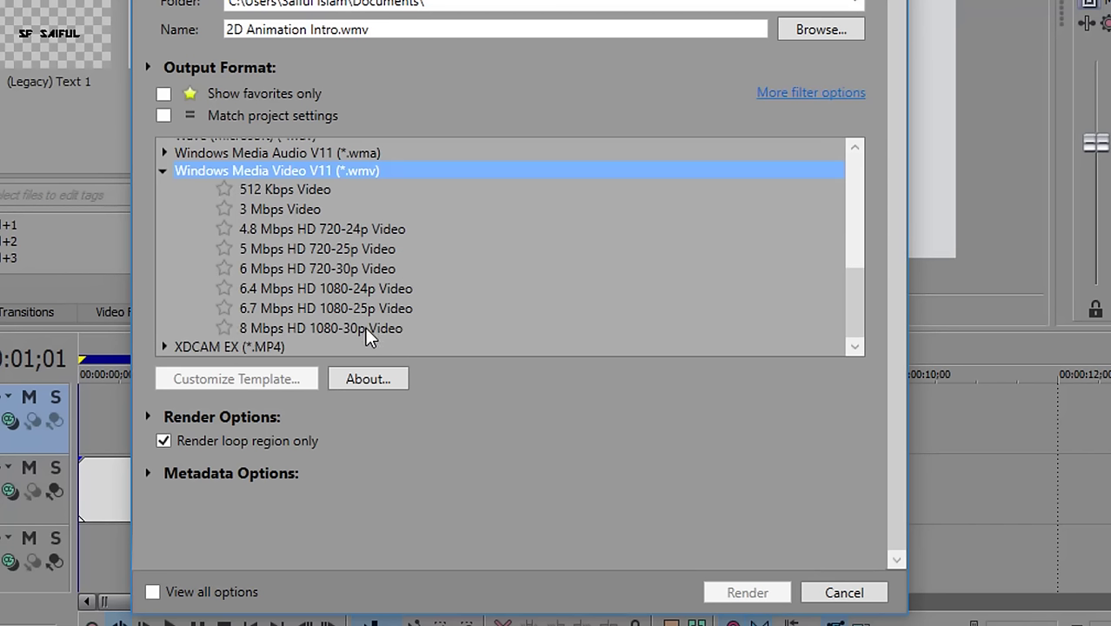
click(256, 329)
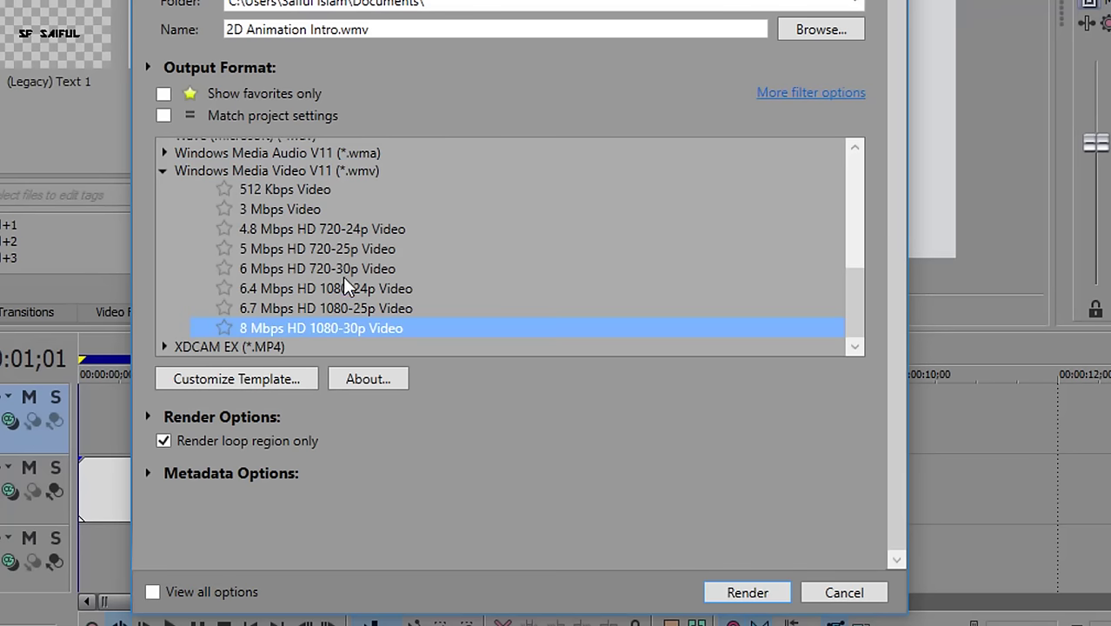
click(745, 590)
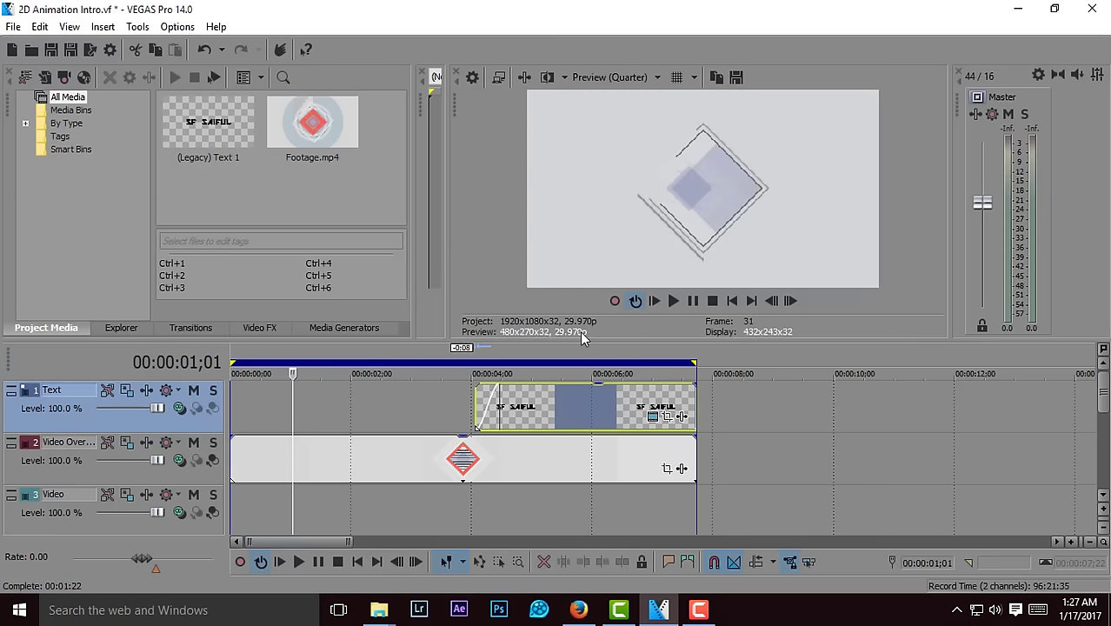
- Exit VEGAS Pro without saving the project changes and close the Sony Vegas folder window
click(1091, 9)
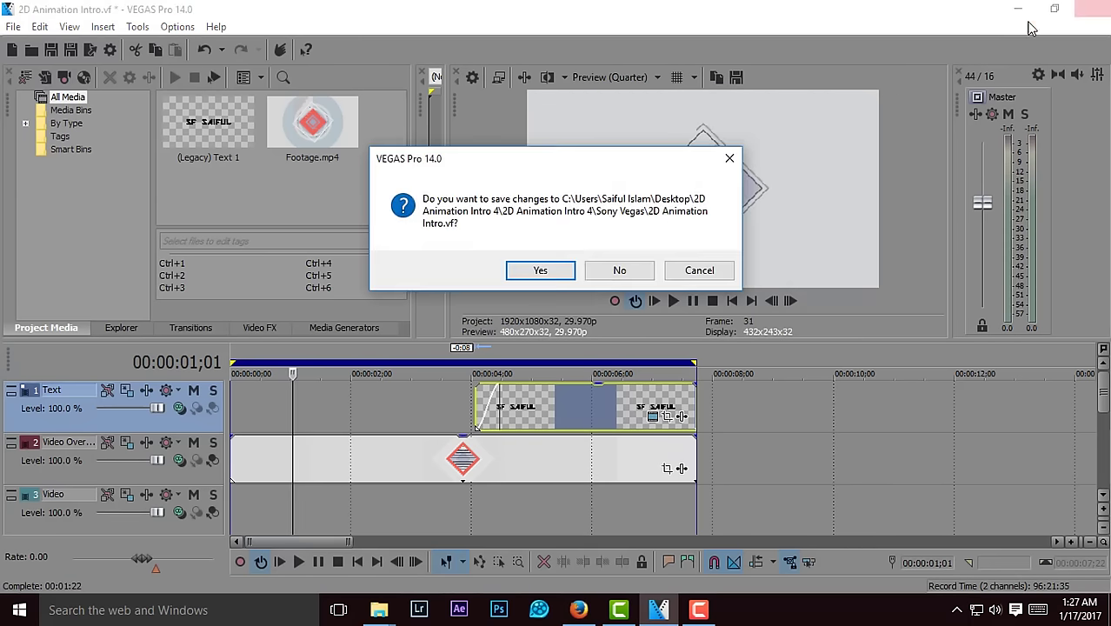
click(619, 273)
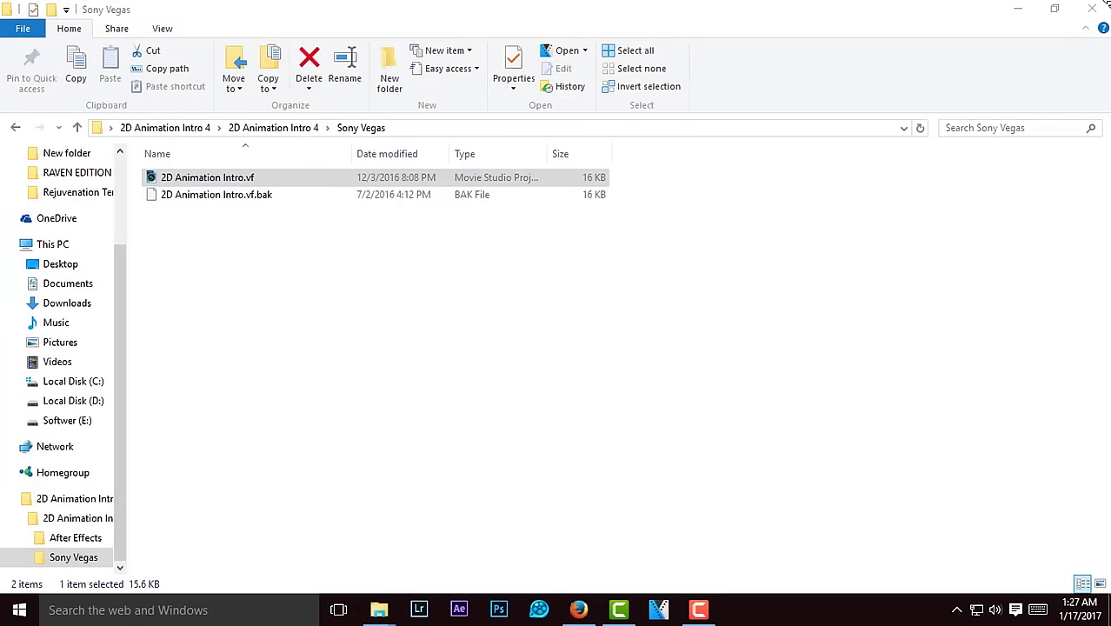
click(1092, 8)
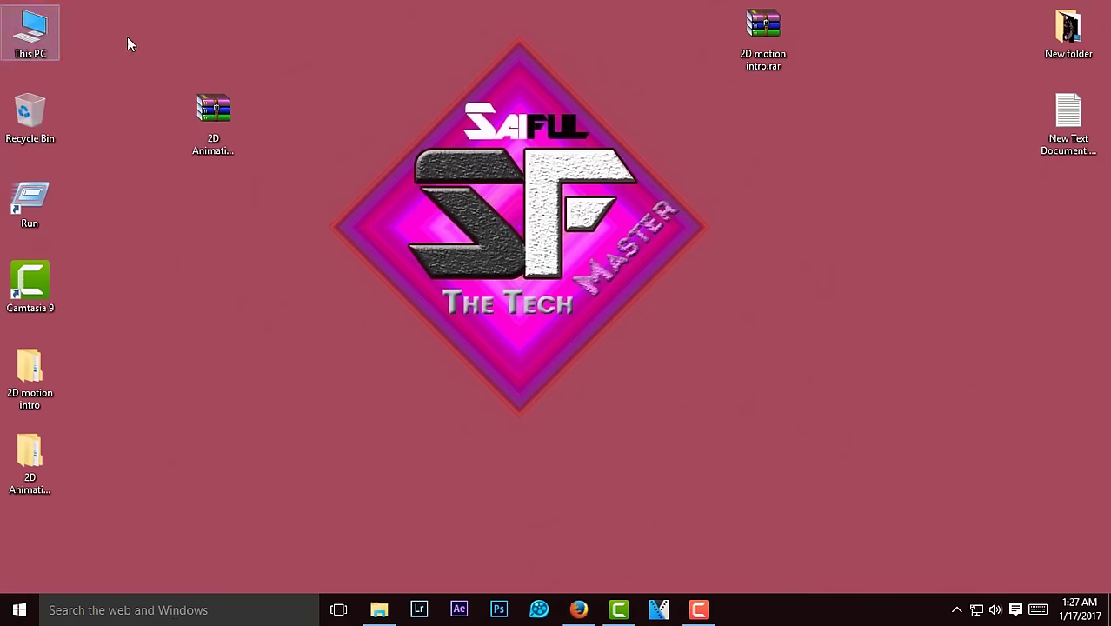
- Switch to File Explorer, go to the Documents folder and play the rendered 2D Animation Intro video
double_click(29, 33)
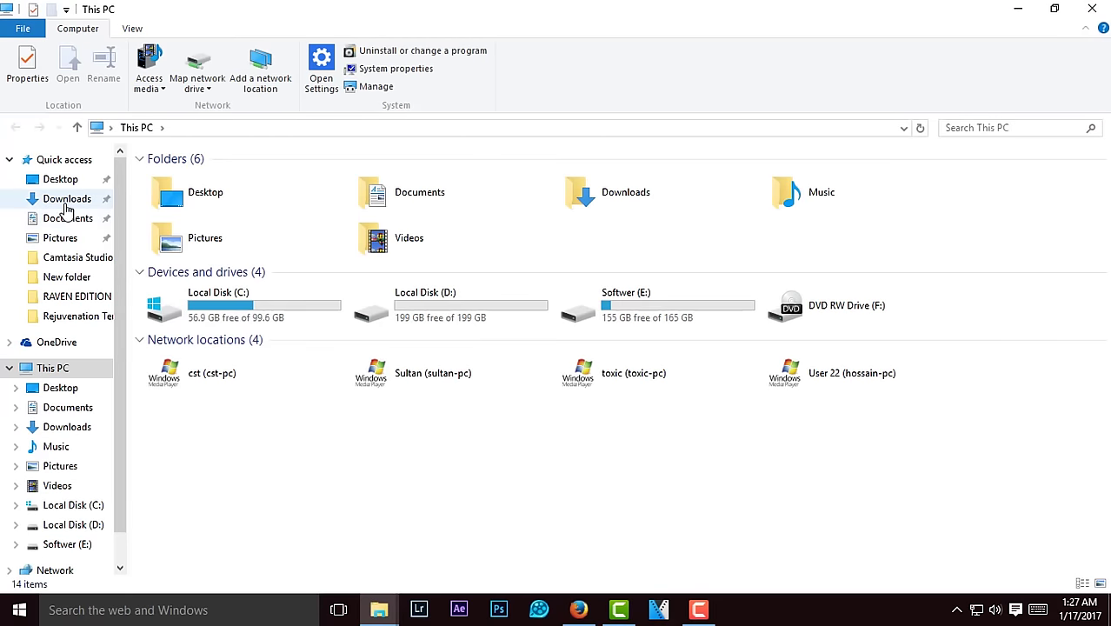
click(68, 218)
click(1080, 230)
double_click(1081, 233)
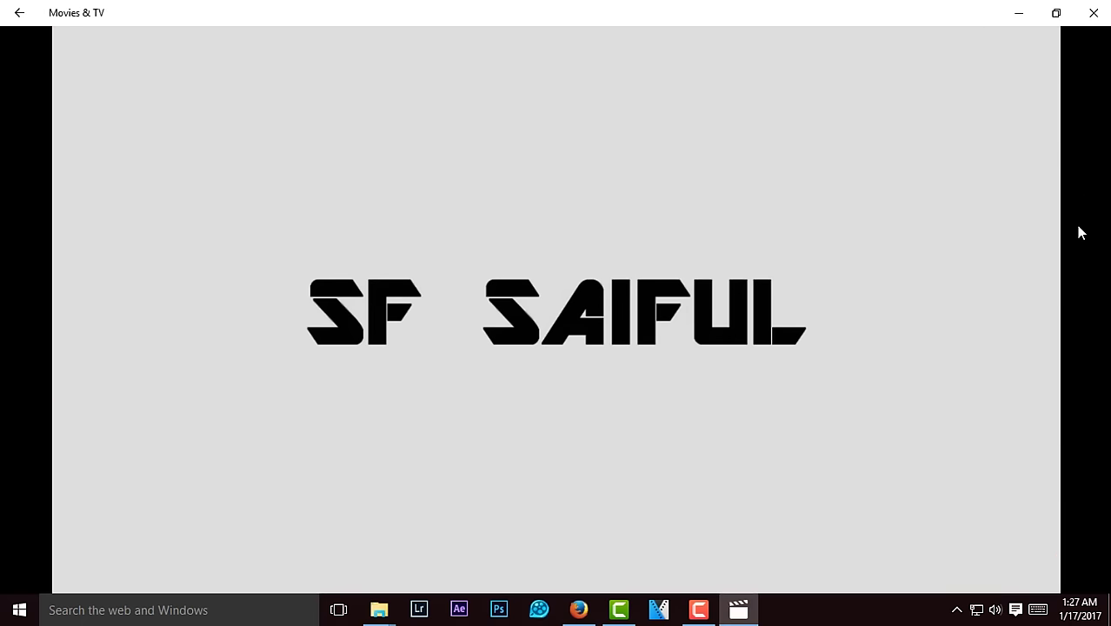
mouse_move(2, 495)
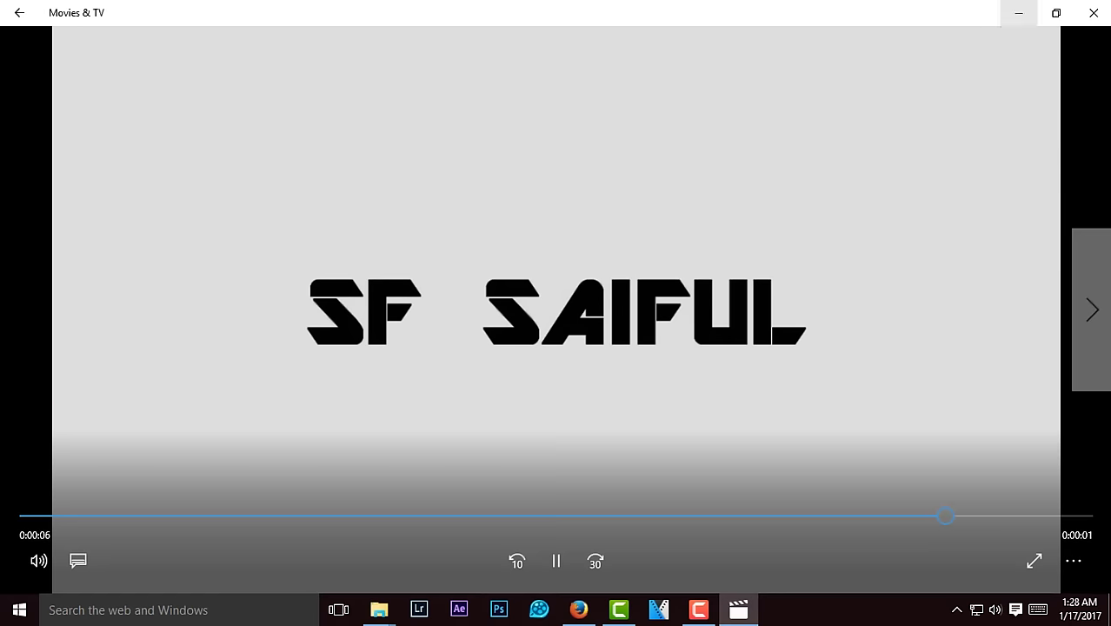